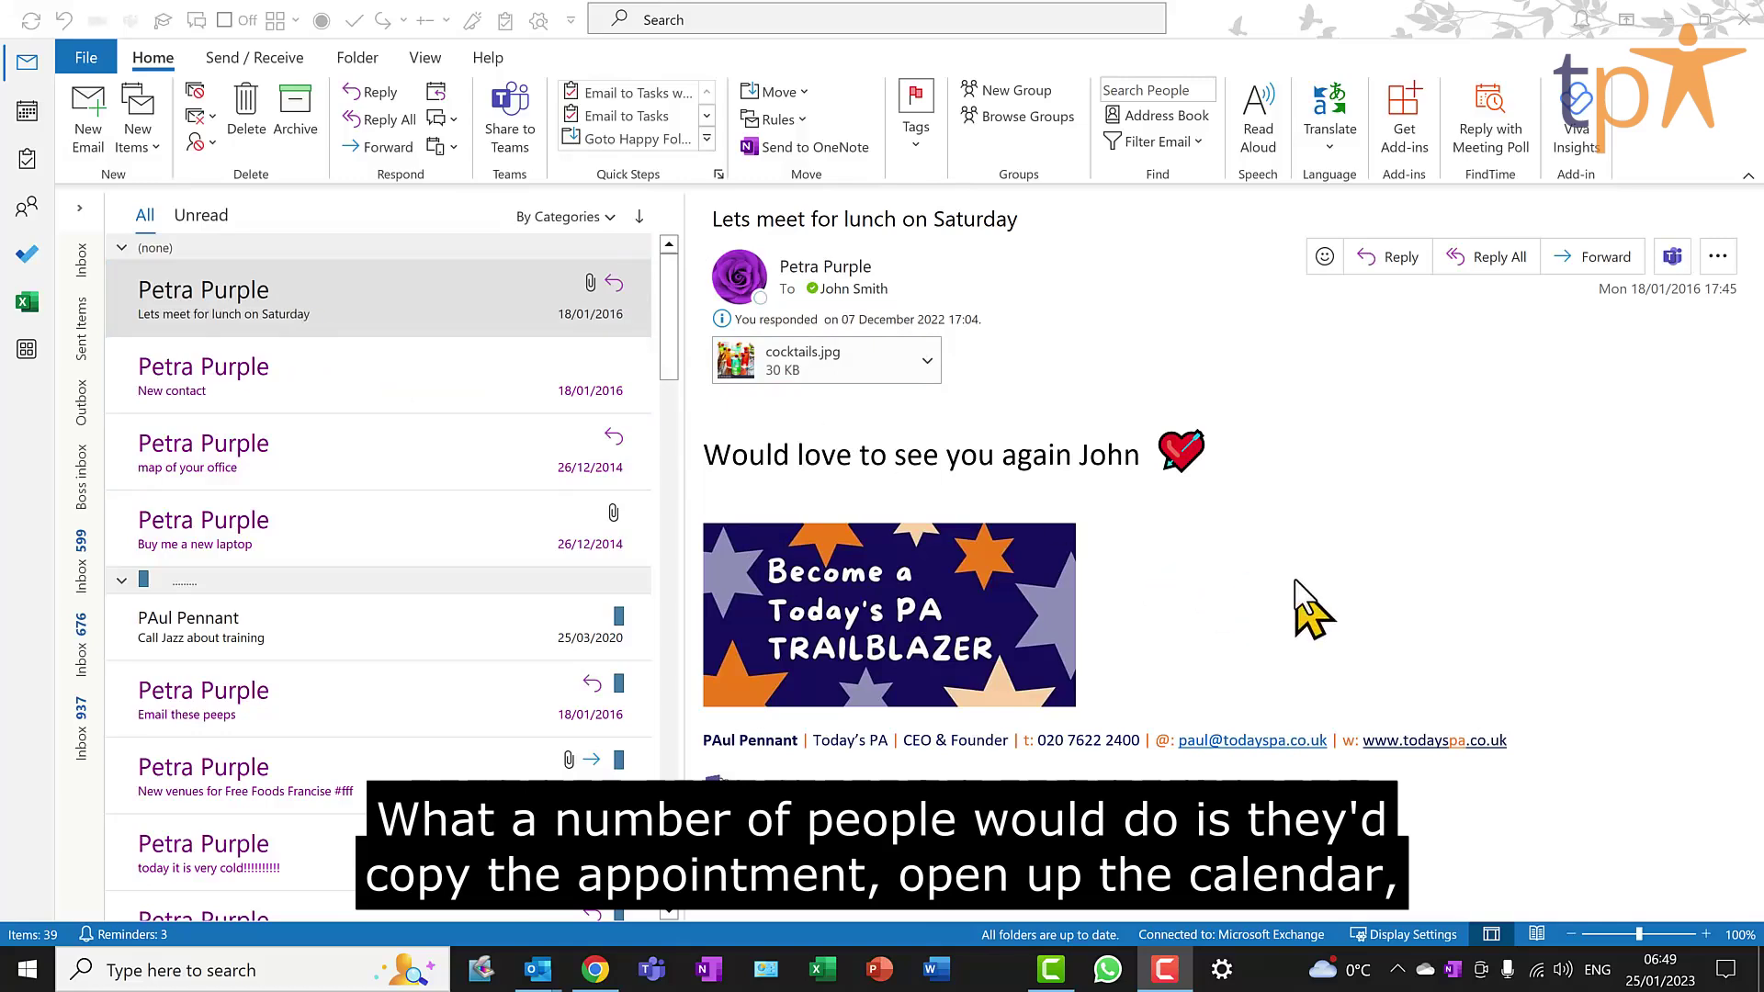
Copy the entire body of the lunch email.
left_click(1311, 610)
key("ctrl+a")
key("ctrl+c")
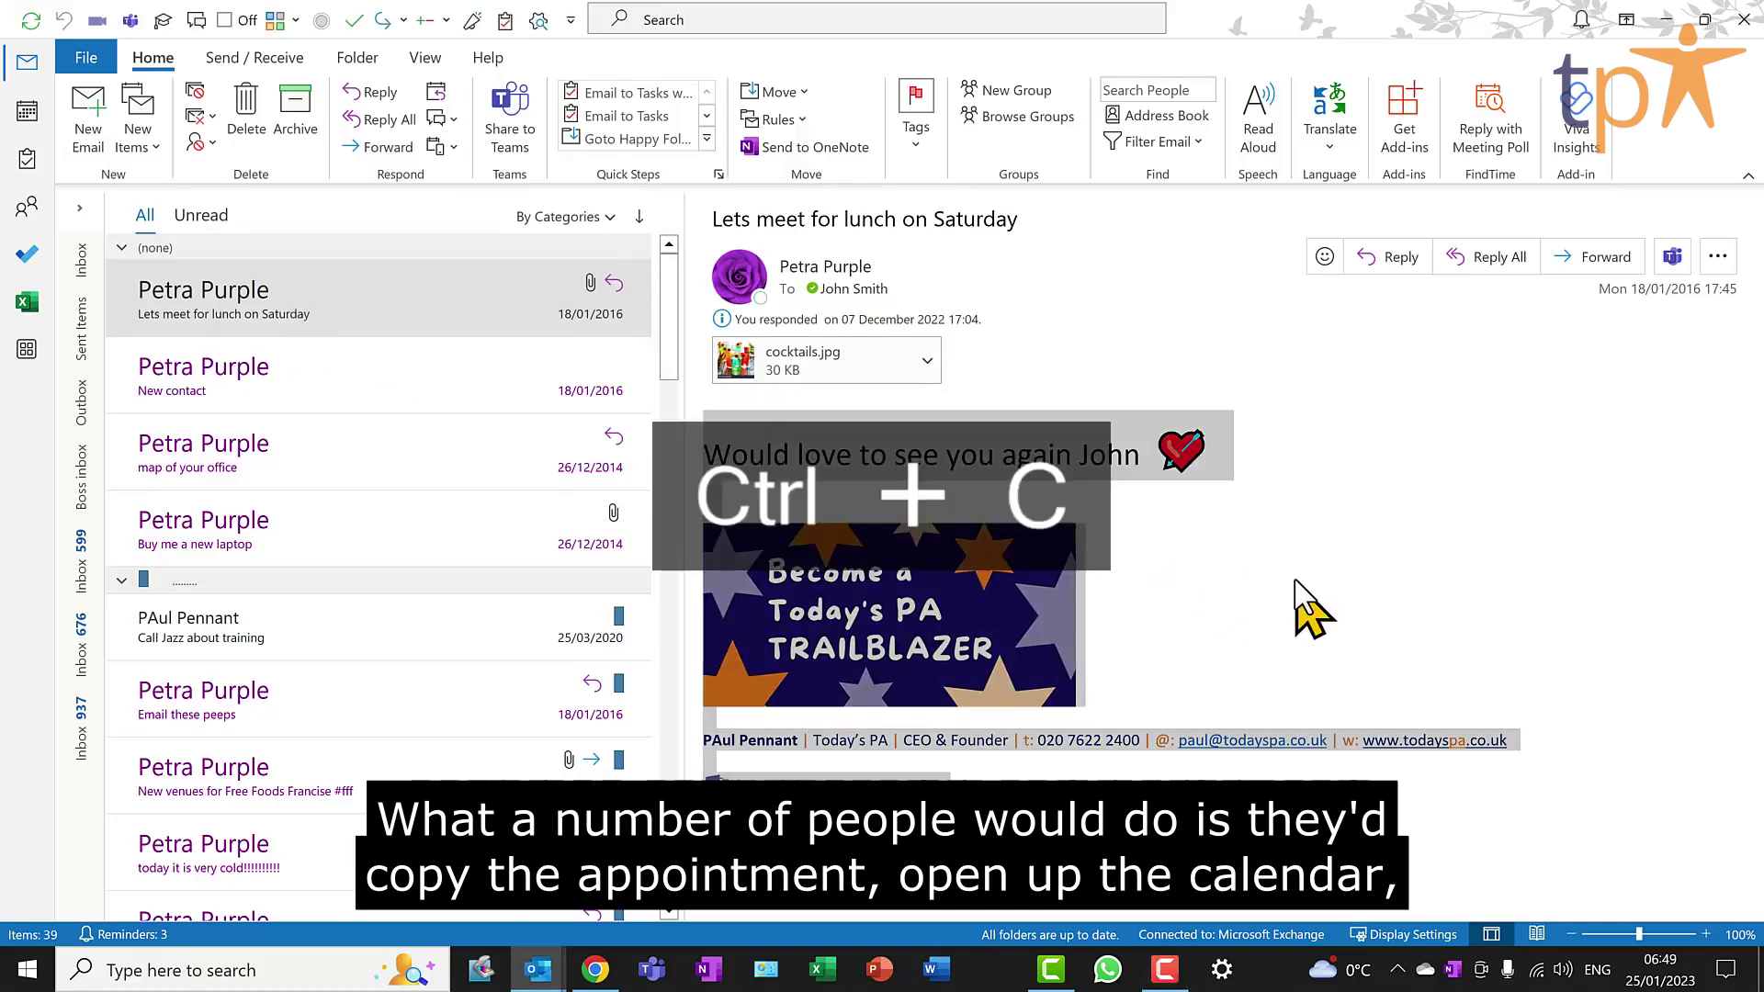
Paste the copied email text and image into a new calendar appointment.
left_click(25, 119)
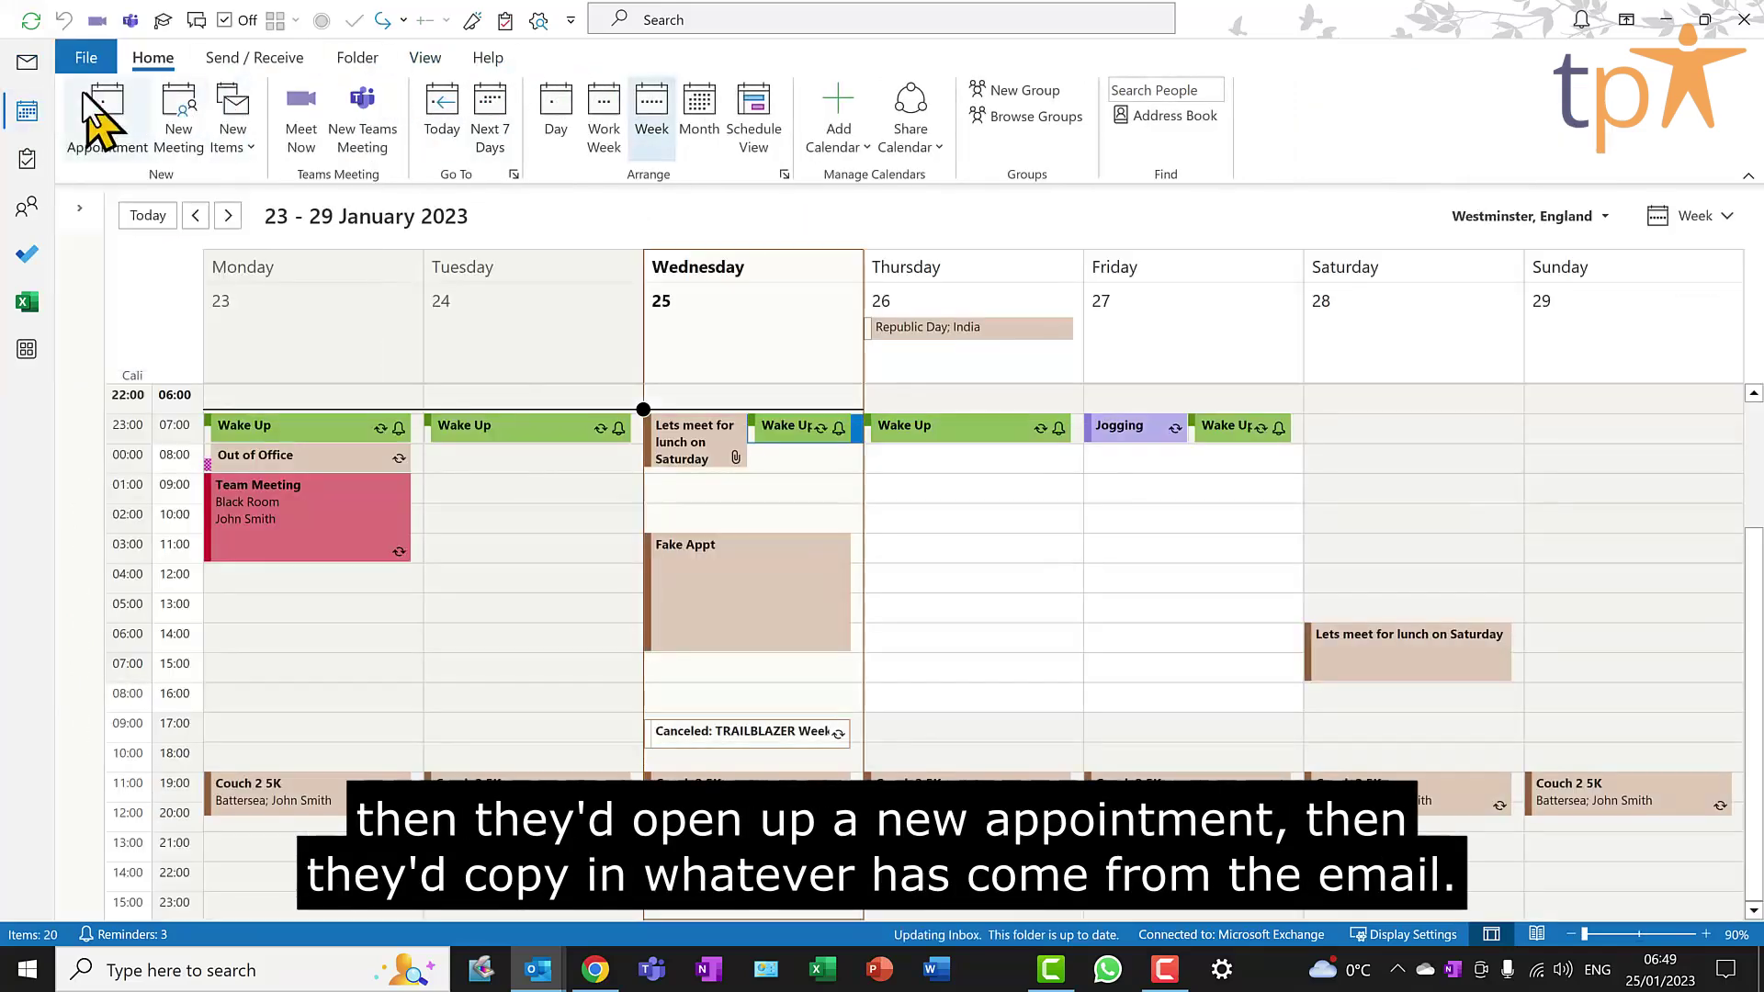
left_click(108, 114)
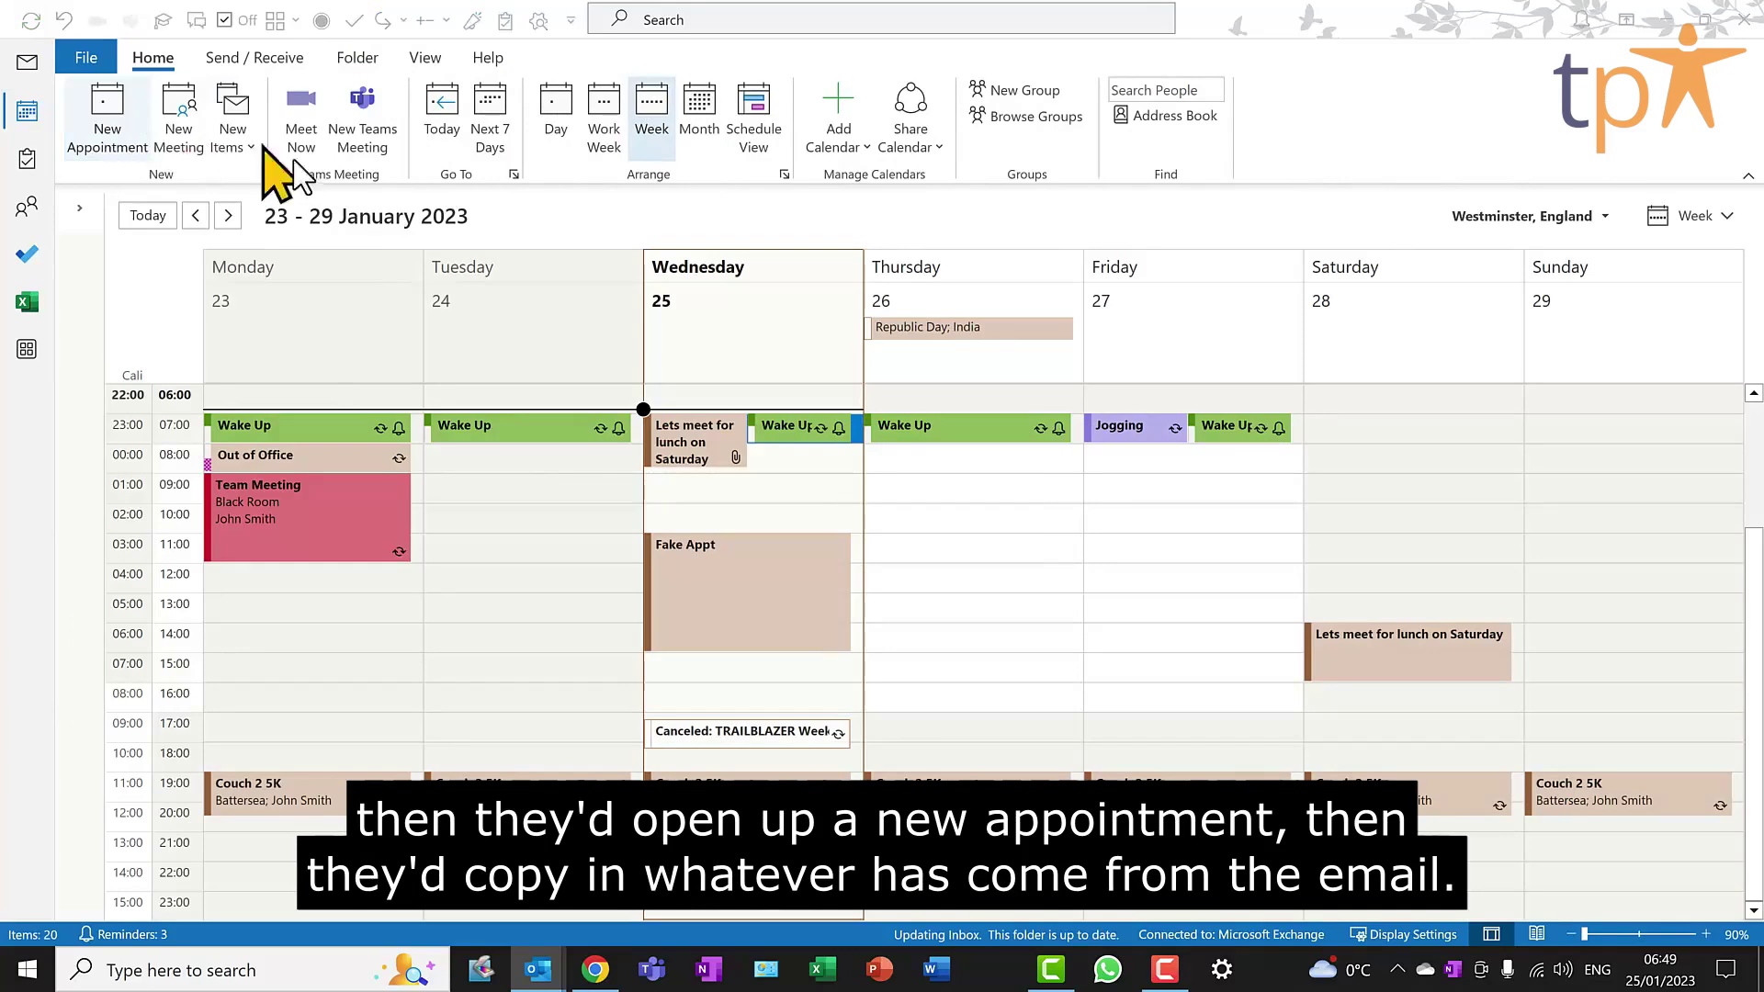
left_click(427, 599)
key("ctrl+v")
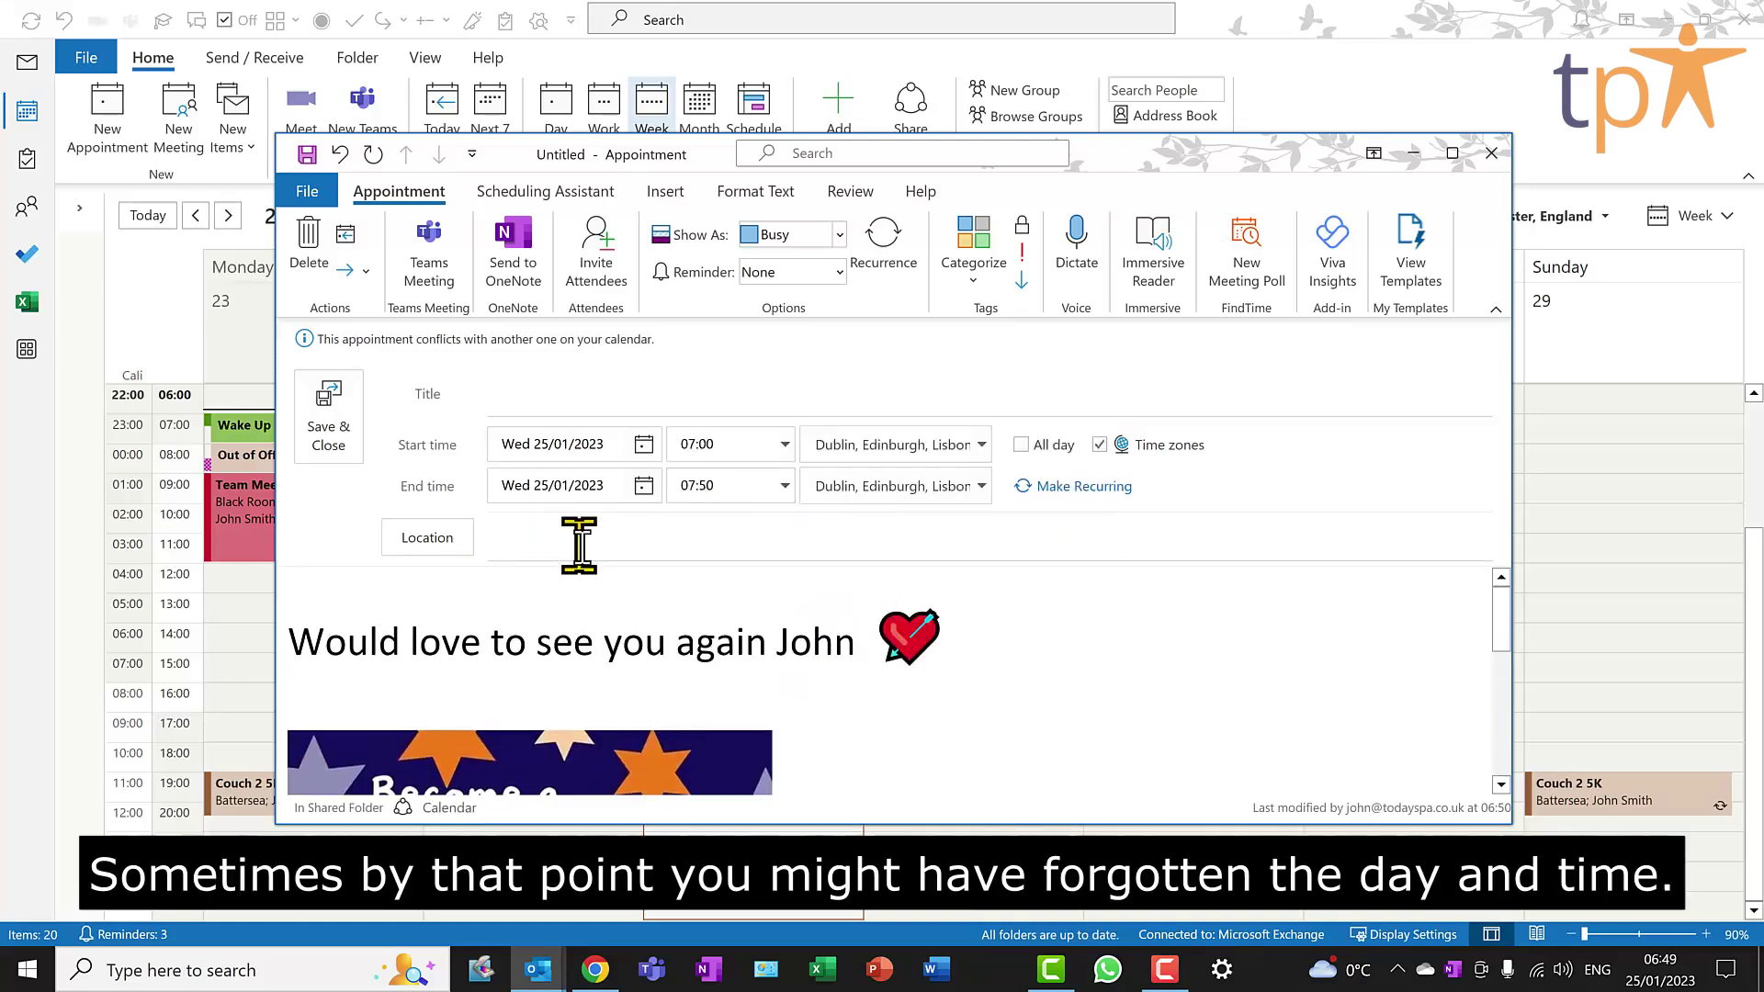
Reread the lunch email in the inbox, then return to the appointment.
key("alt+Tab")
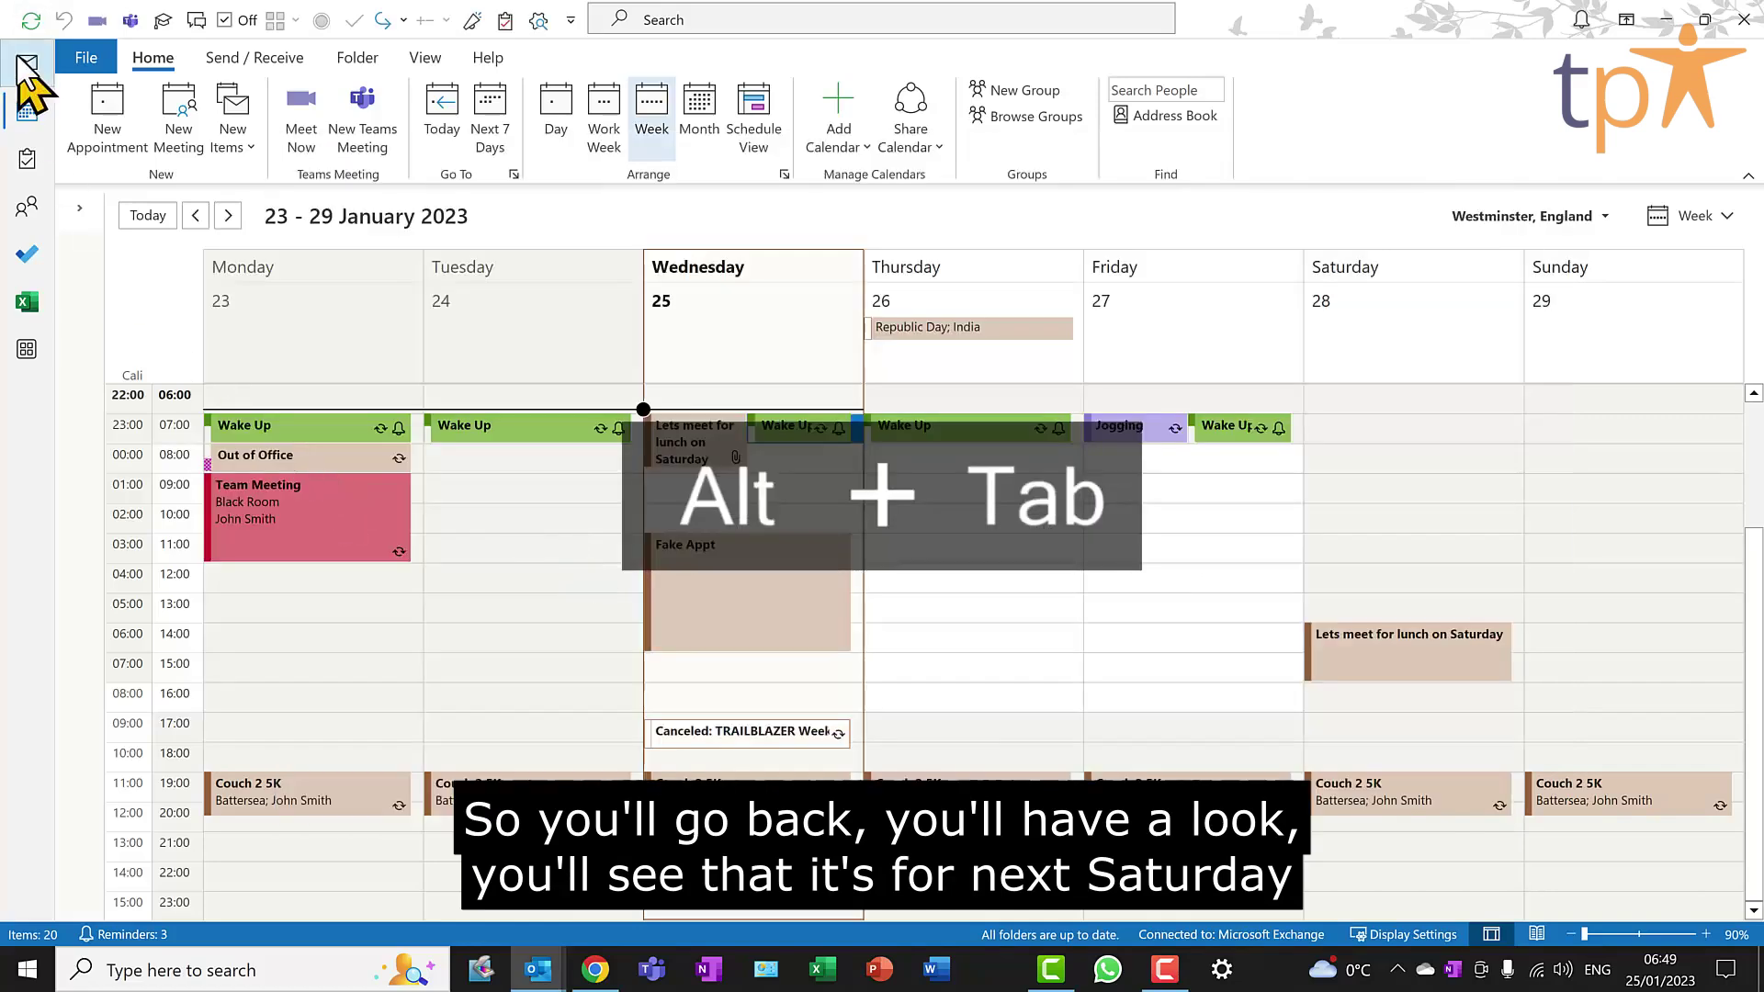
left_click(25, 66)
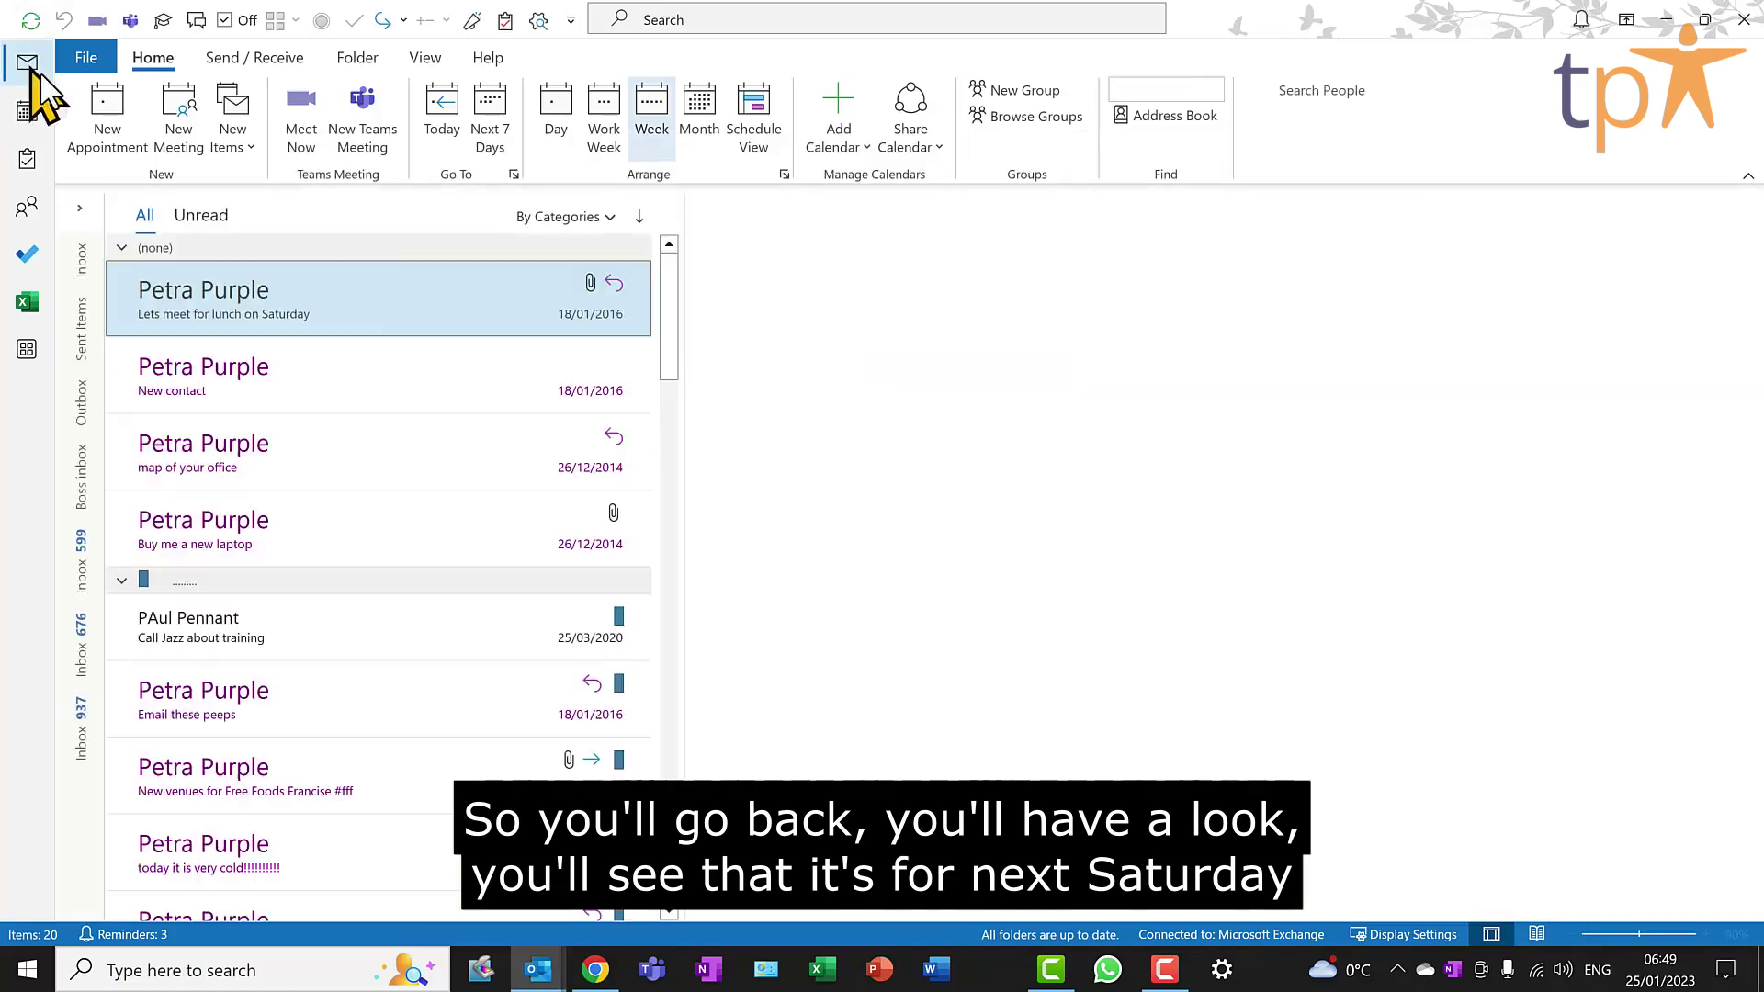
key("alt+Tab")
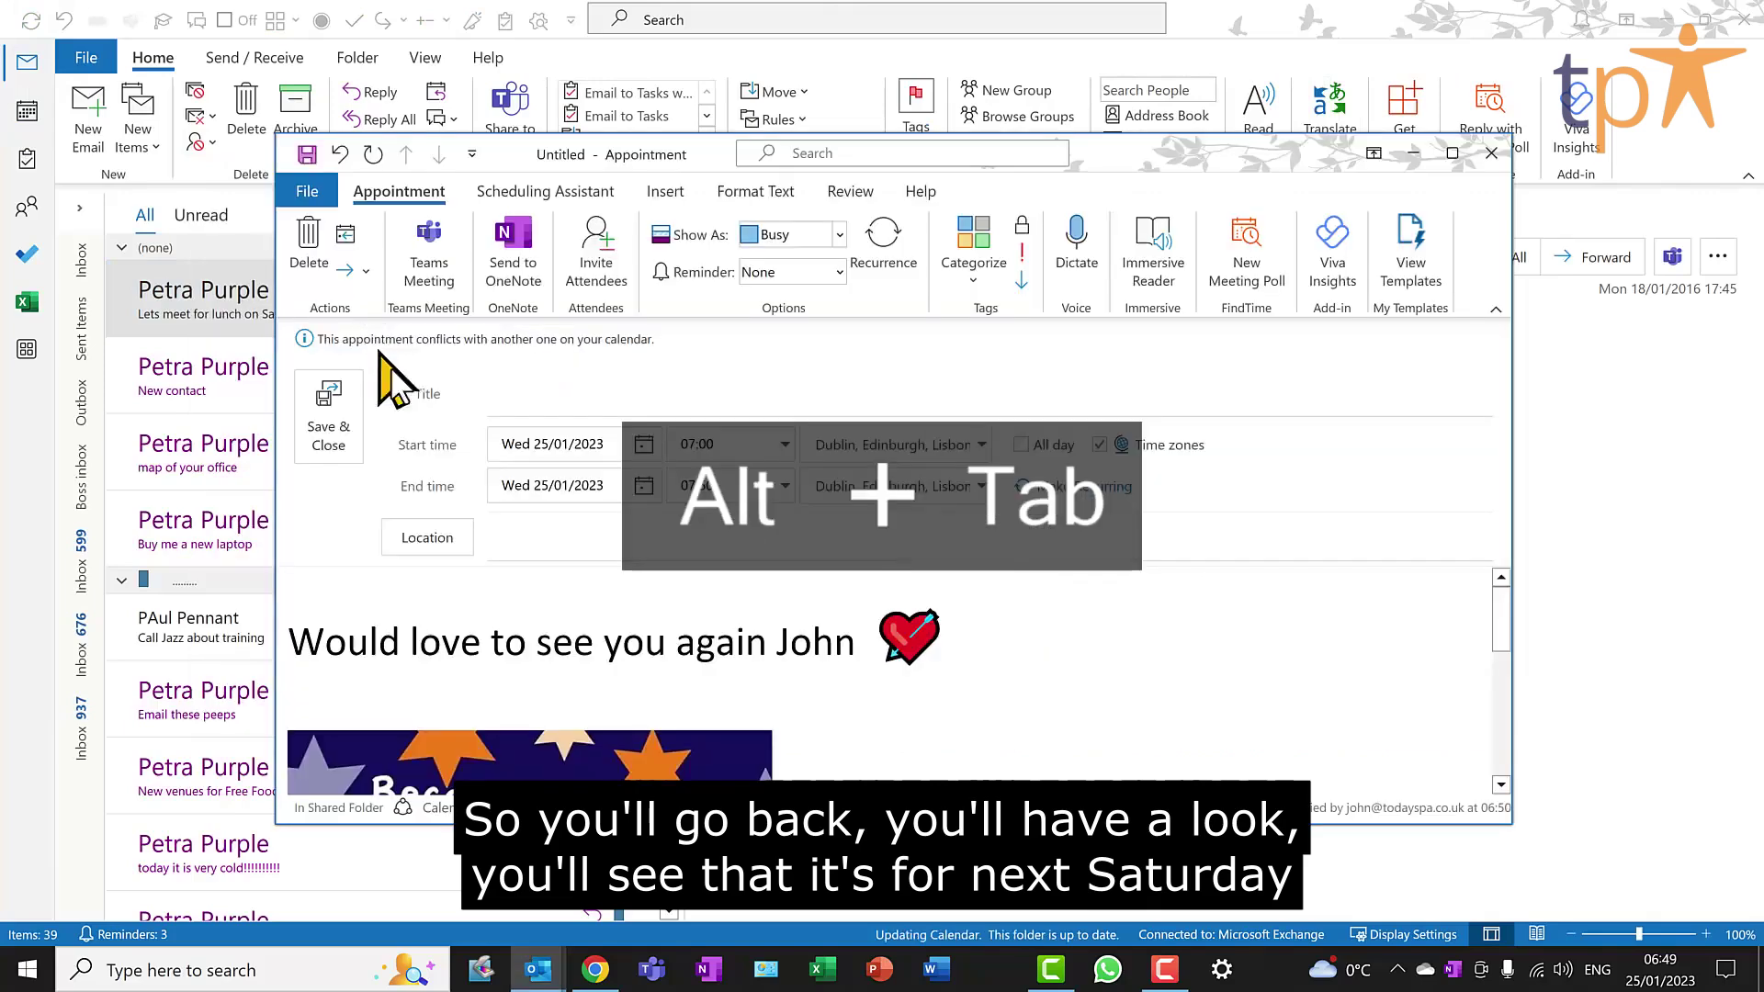
Set the appointment to Saturday 28/01/2023 at 12:00, then close it without saving.
left_click(641, 447)
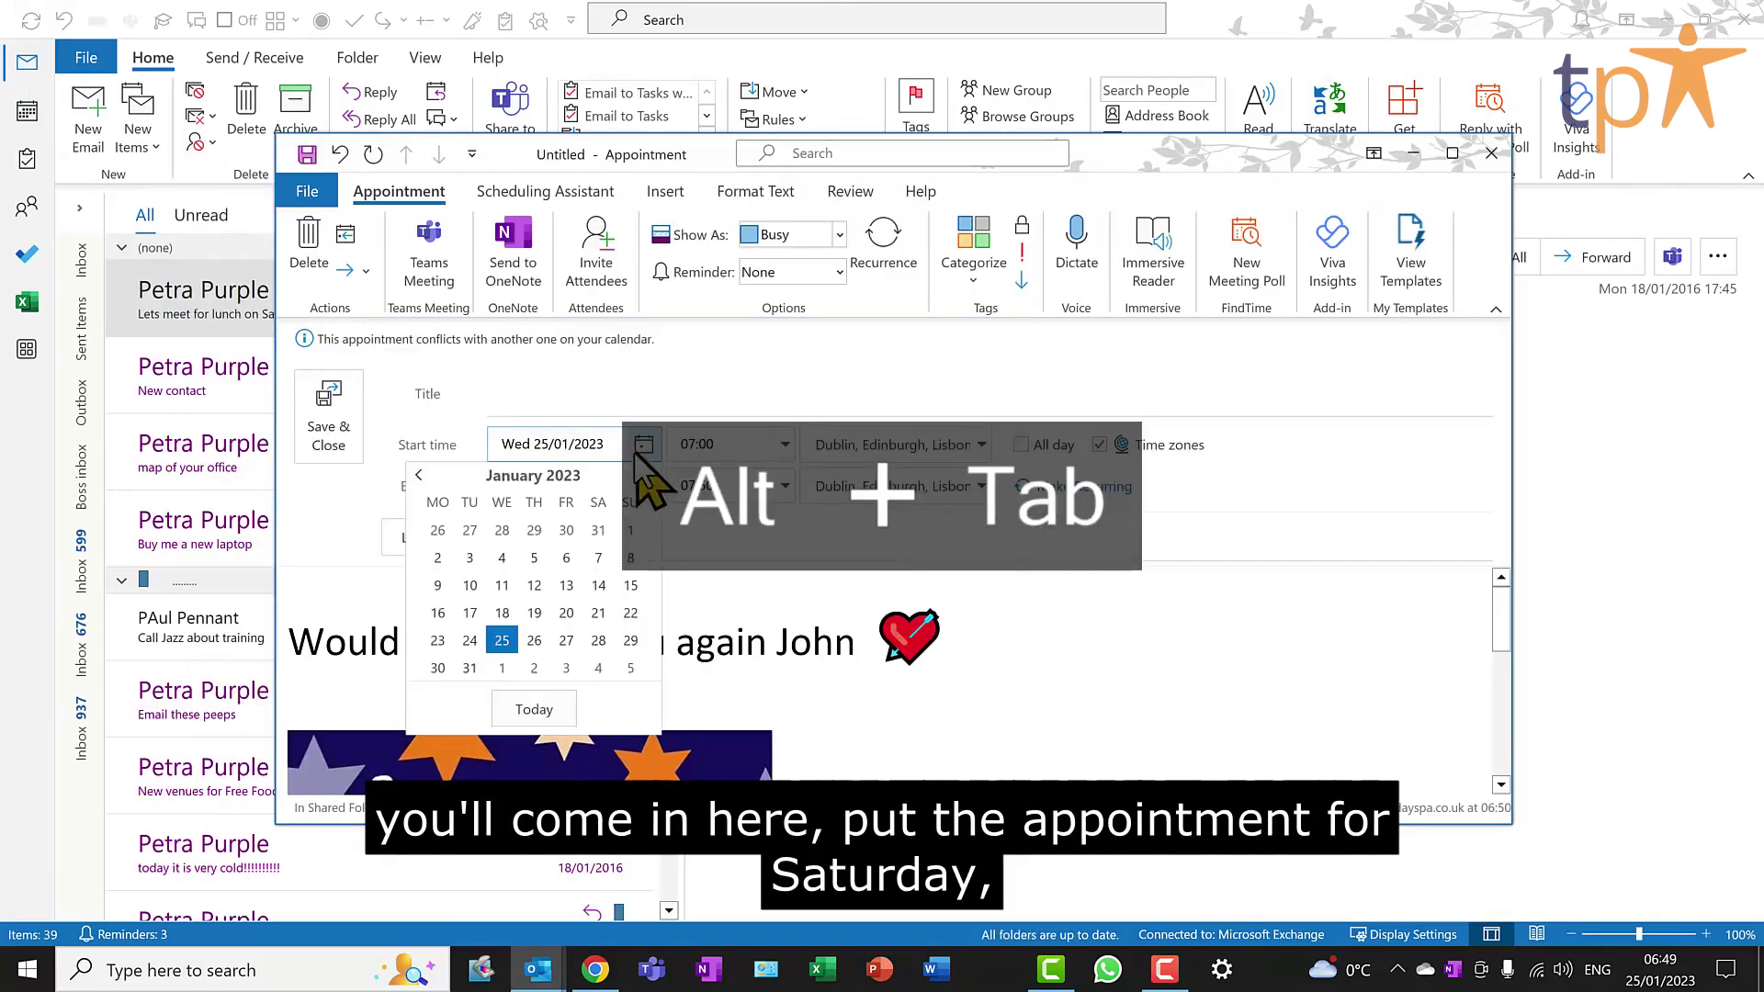
left_click(598, 640)
left_click(783, 417)
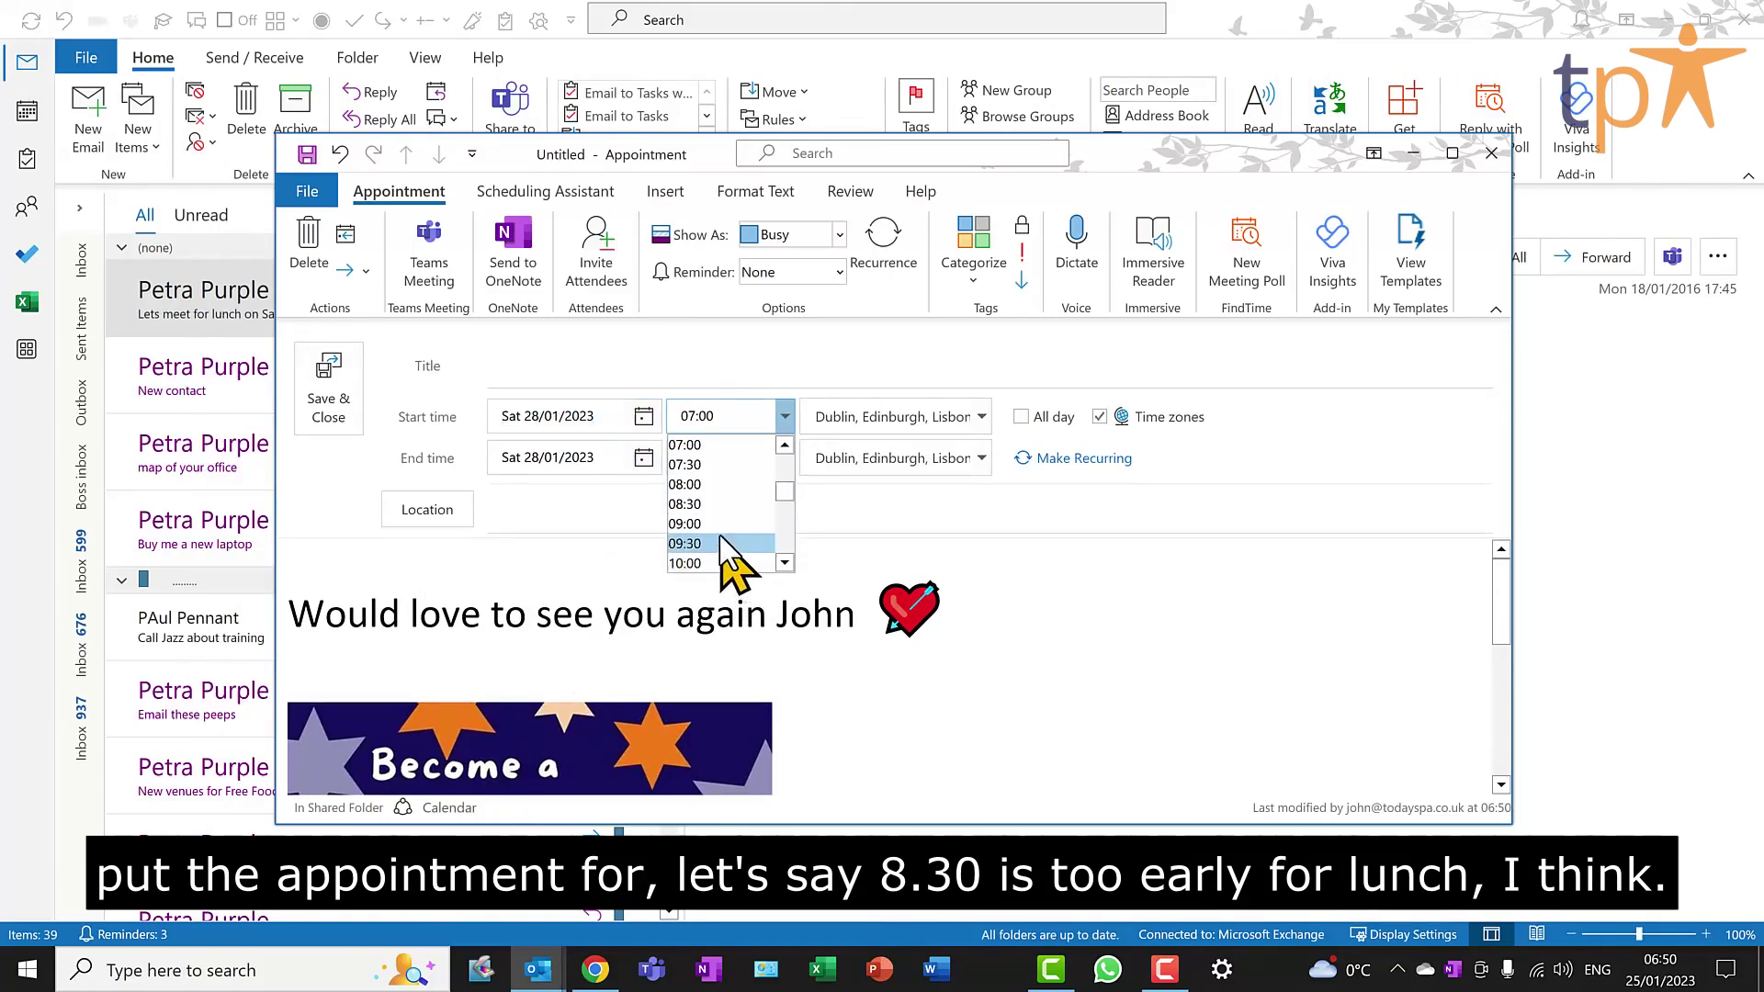
left_click(721, 503)
left_click(784, 417)
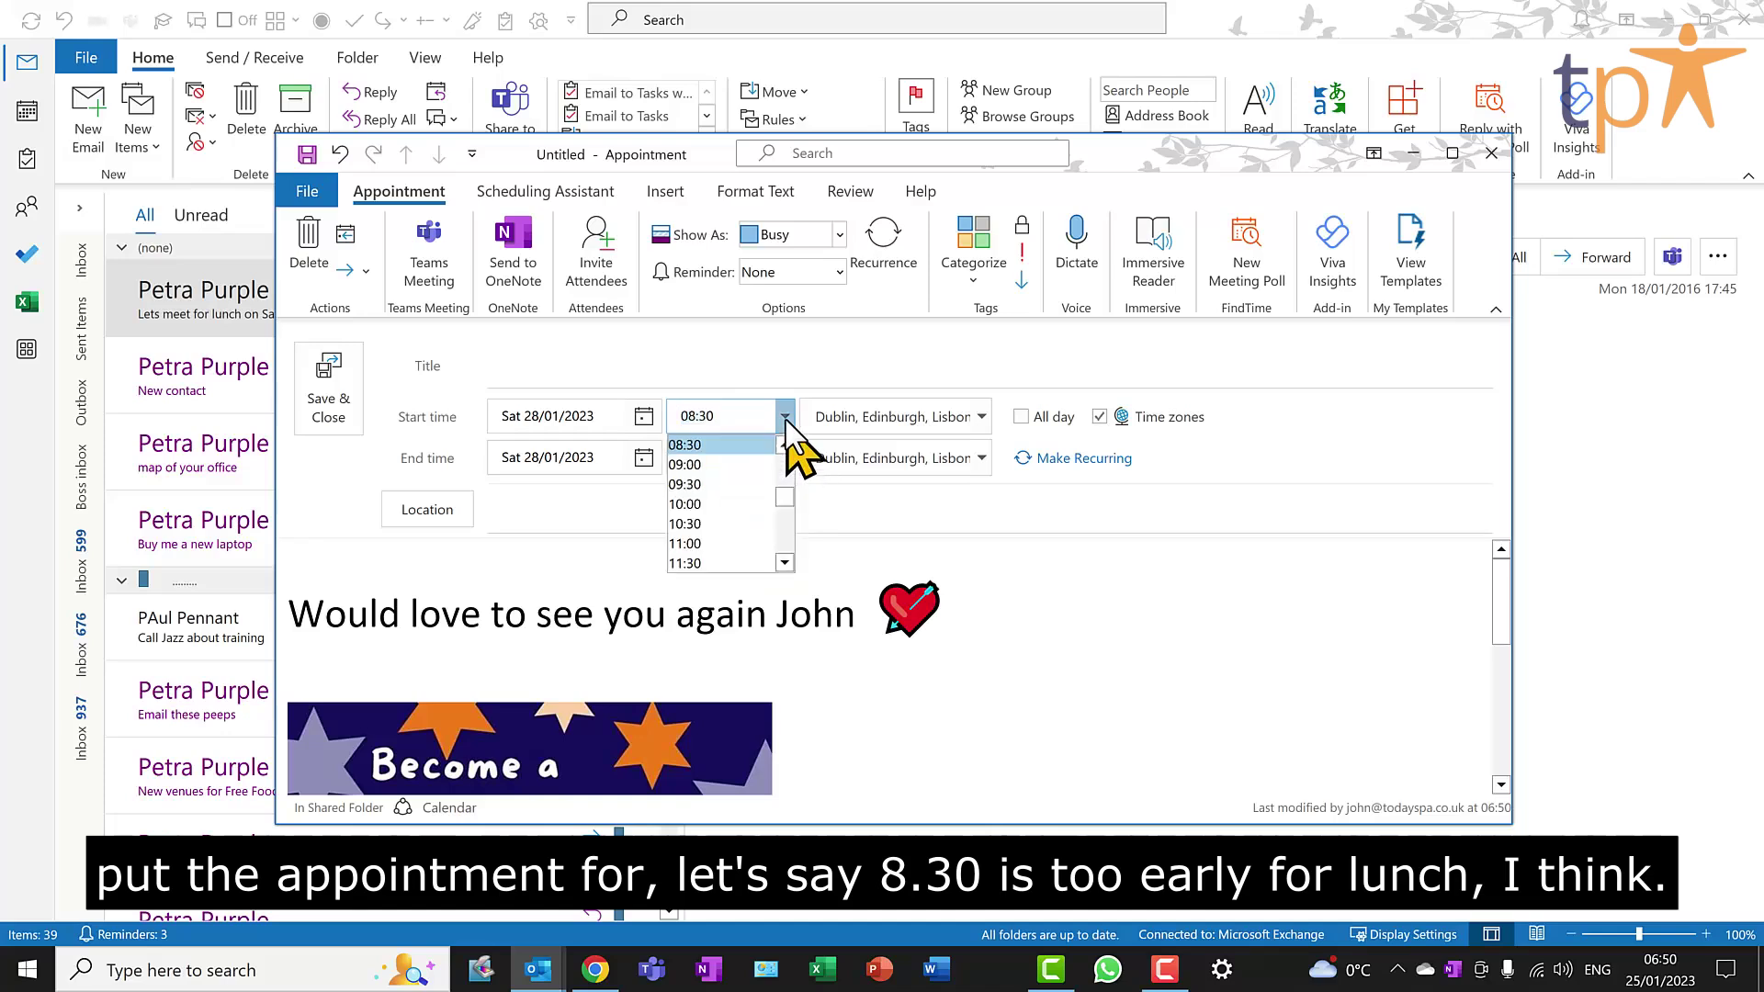
left_click(784, 562)
left_click(735, 561)
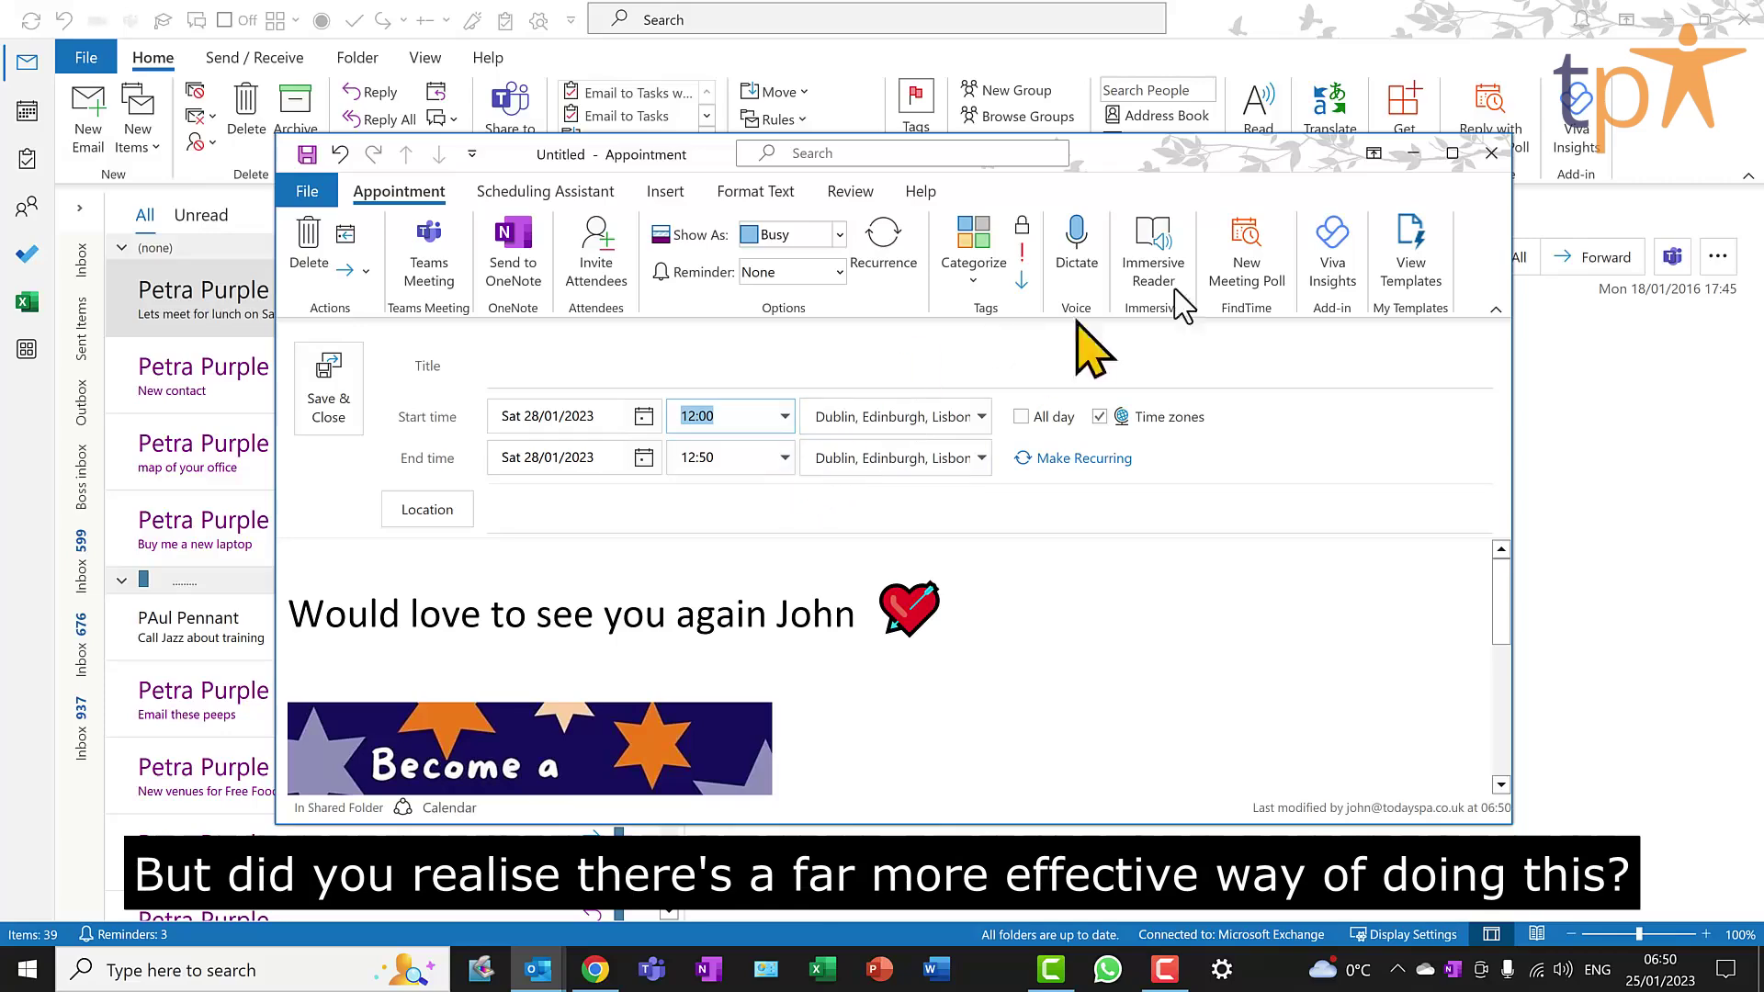
left_click(1491, 153)
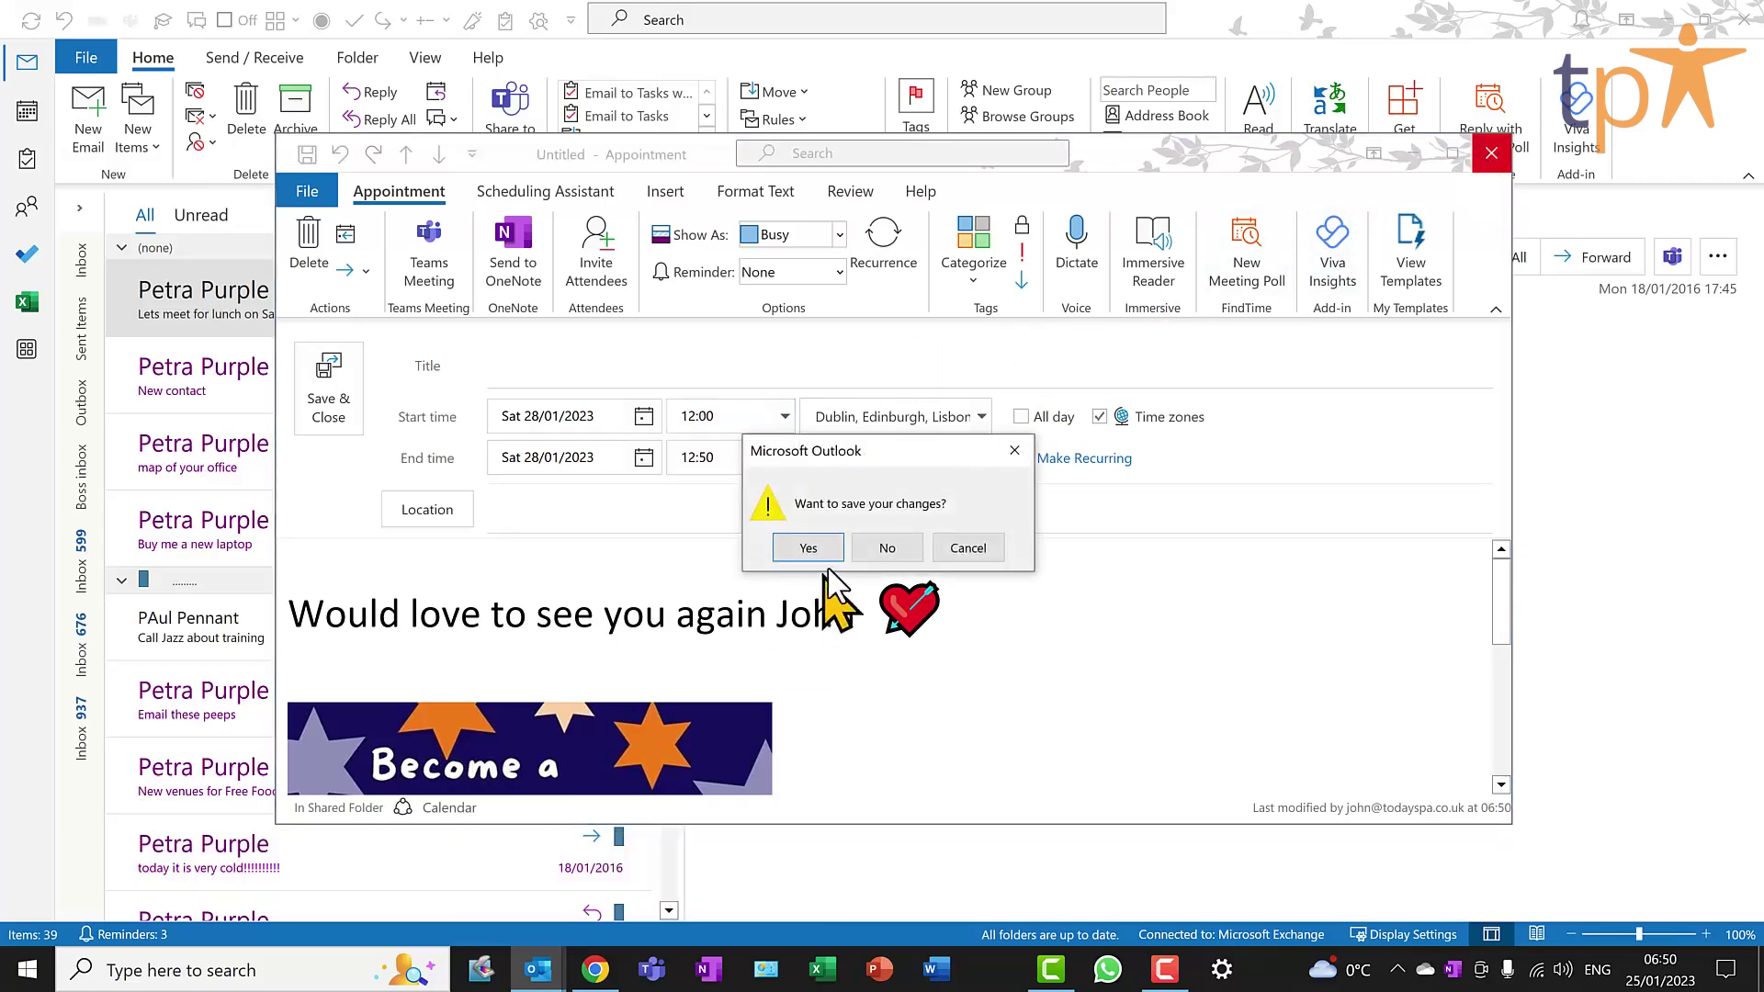
left_click(886, 547)
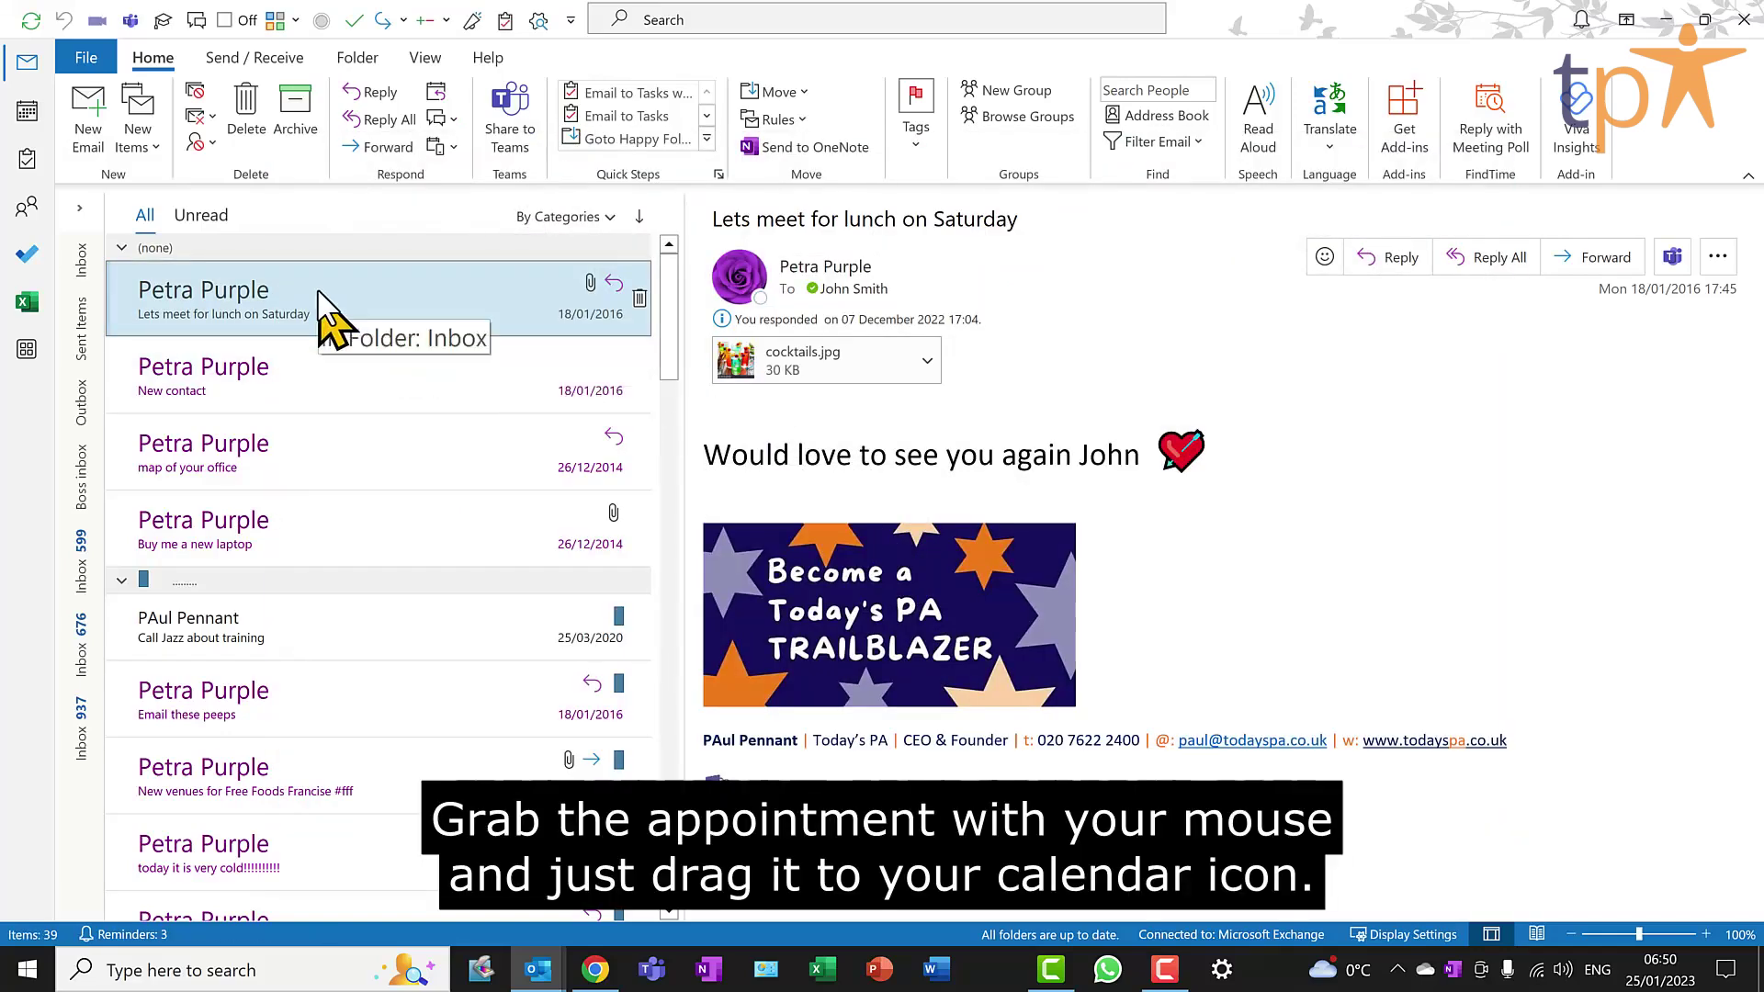
Drag the lunch email onto Calendar and remove the stray asterisk from the appointment title.
left_click_drag(321, 303, 25, 126)
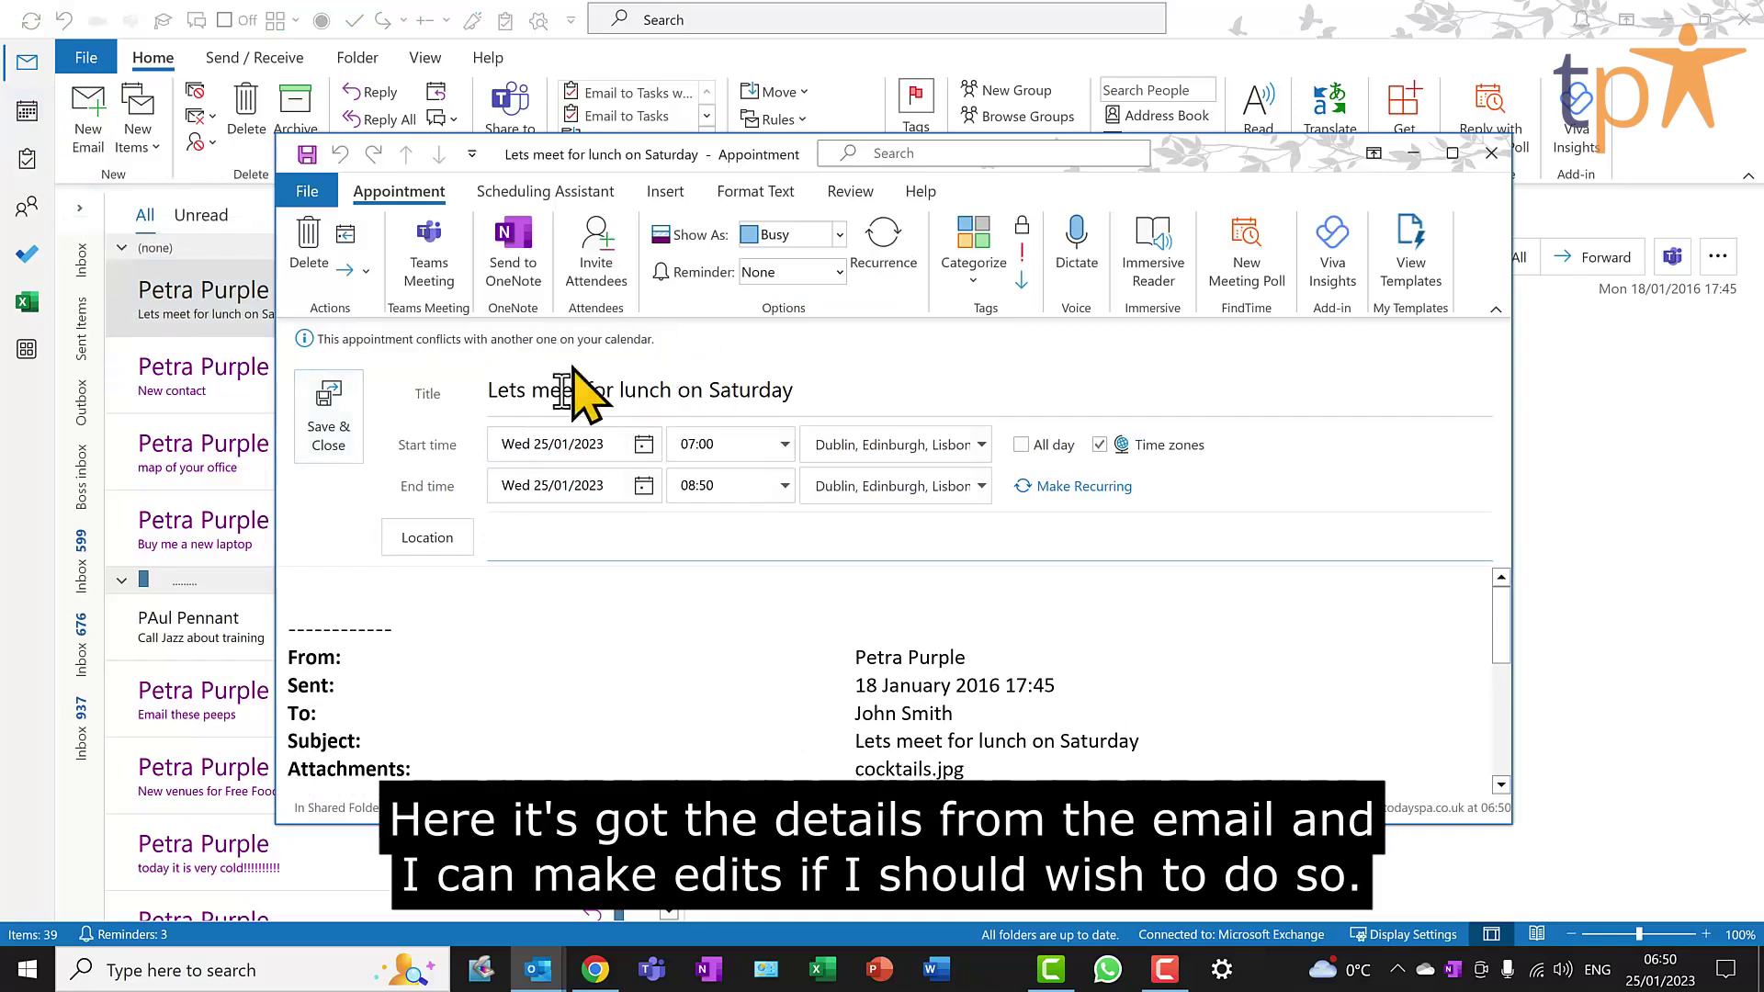
left_click(807, 393)
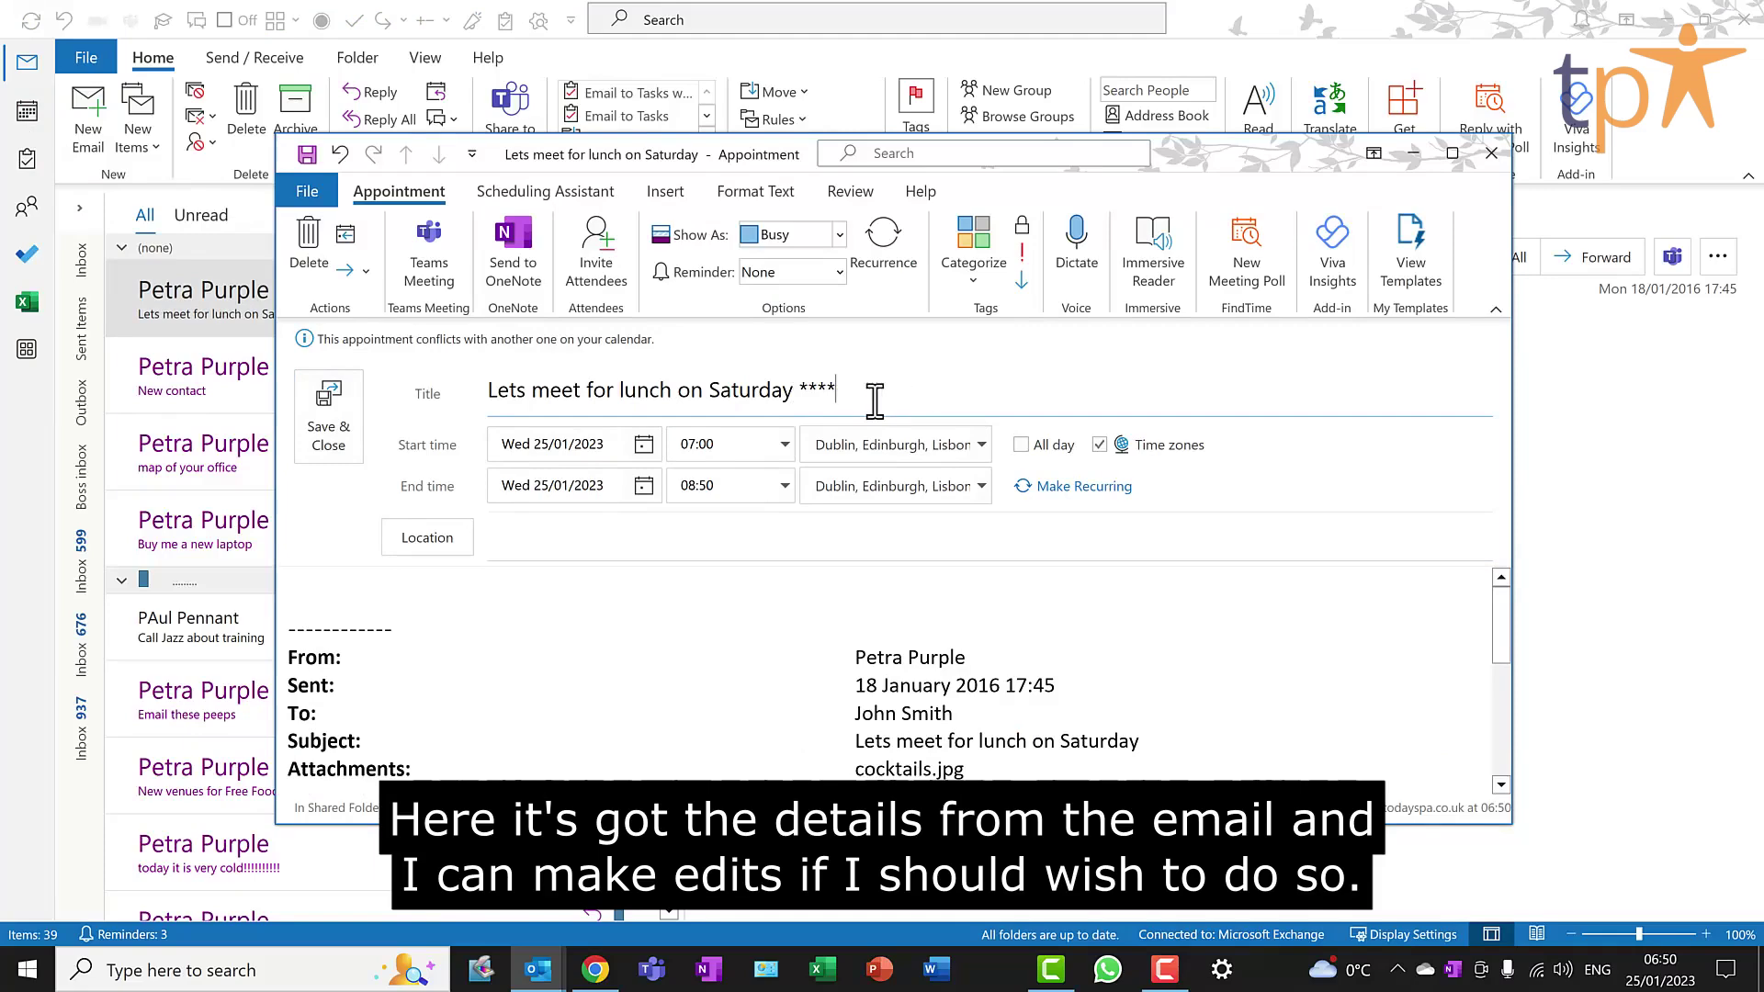
key("BackSpace")
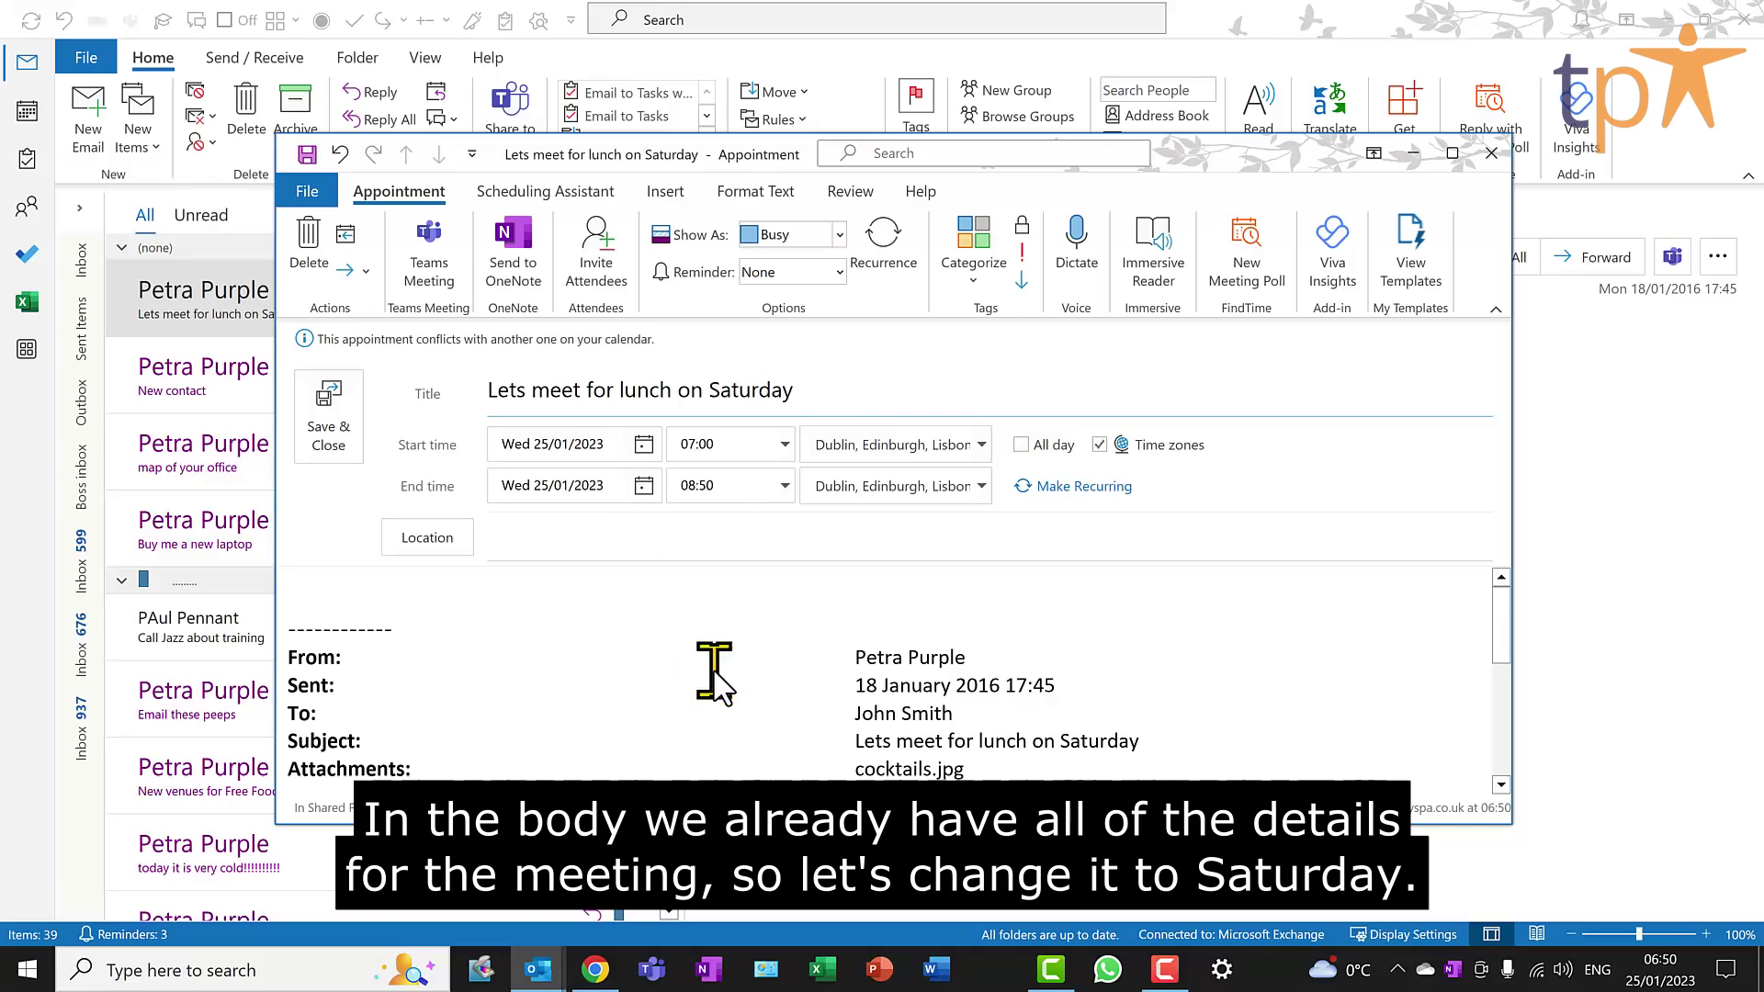
Schedule the lunch for Saturday 28 January, 12:30 to 14:30.
scroll(714, 670, "down", 2)
scroll(708, 670, "down", 1)
scroll(708, 662, "up", 3)
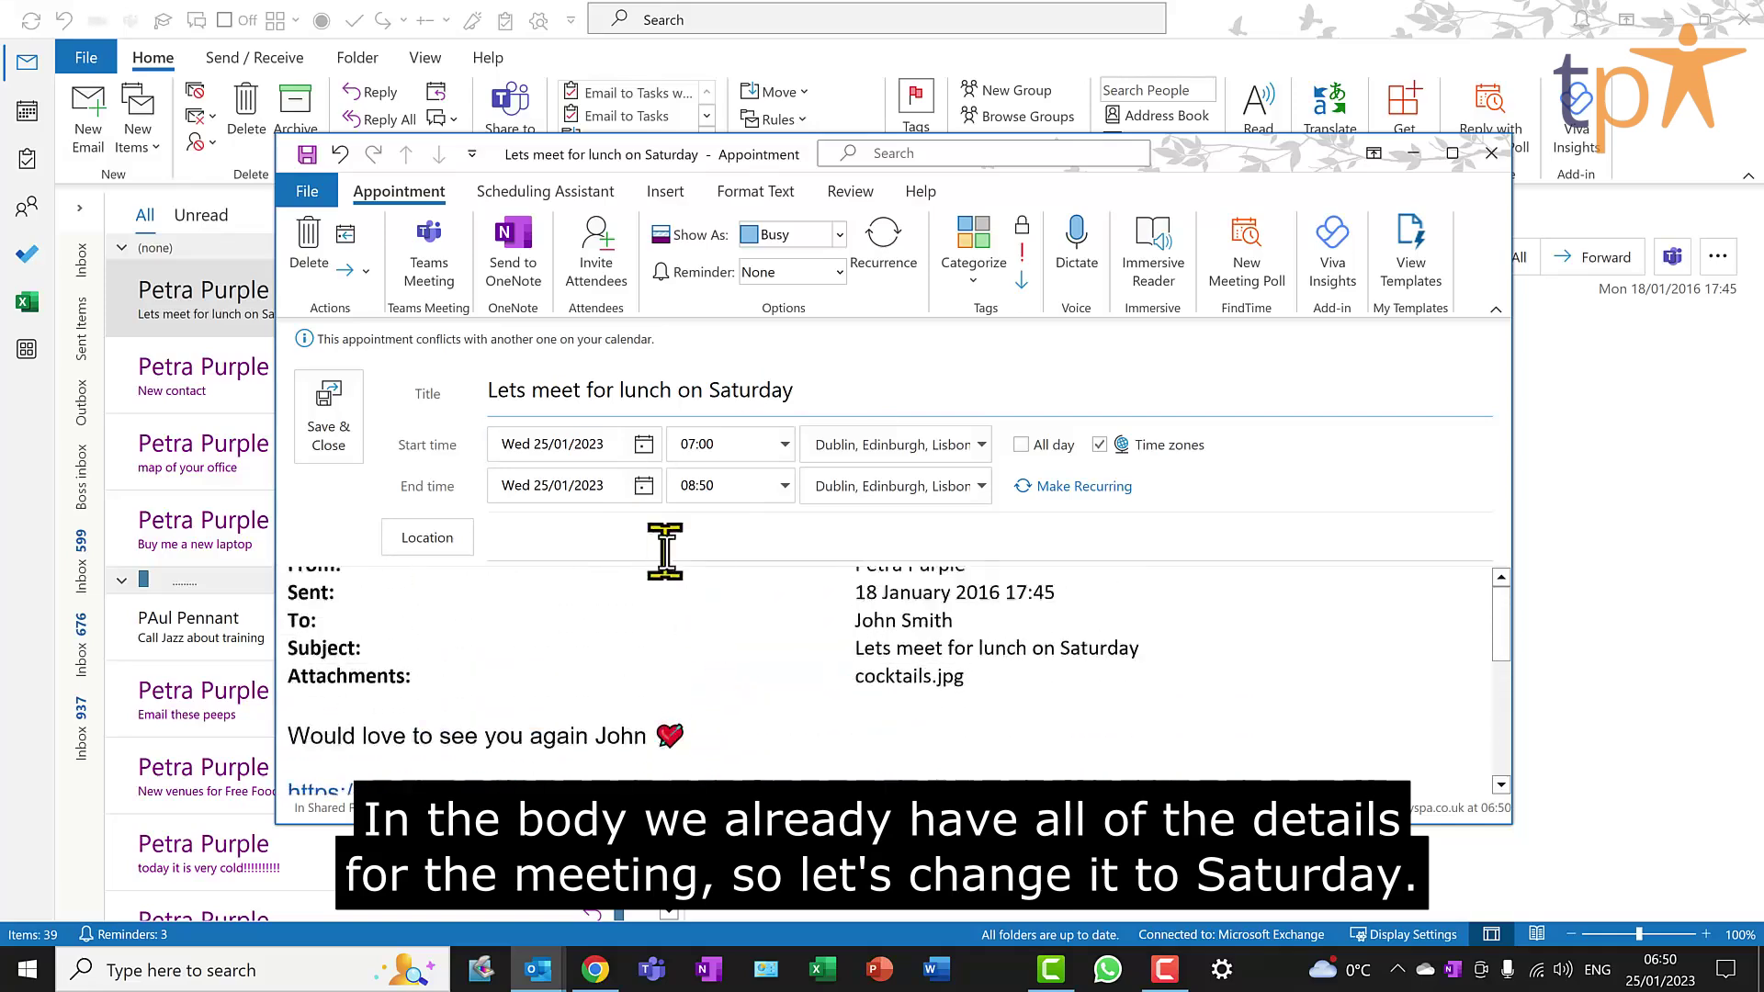
left_click(644, 444)
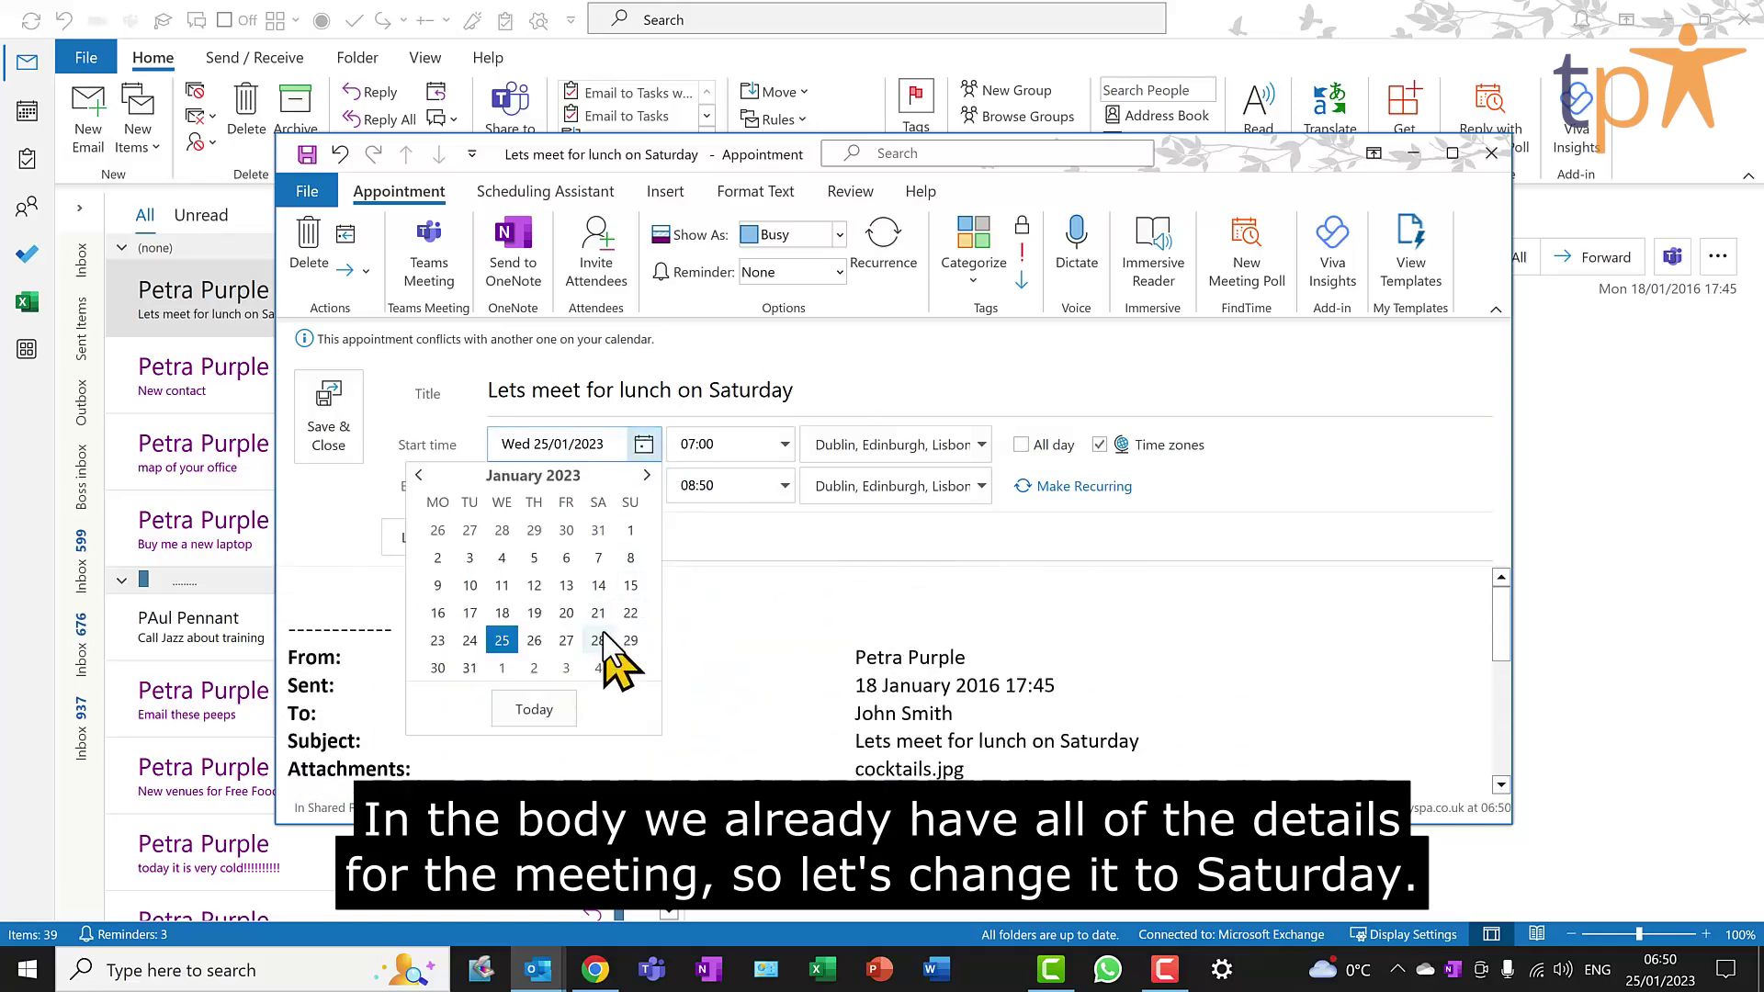
left_click(616, 654)
left_click(785, 417)
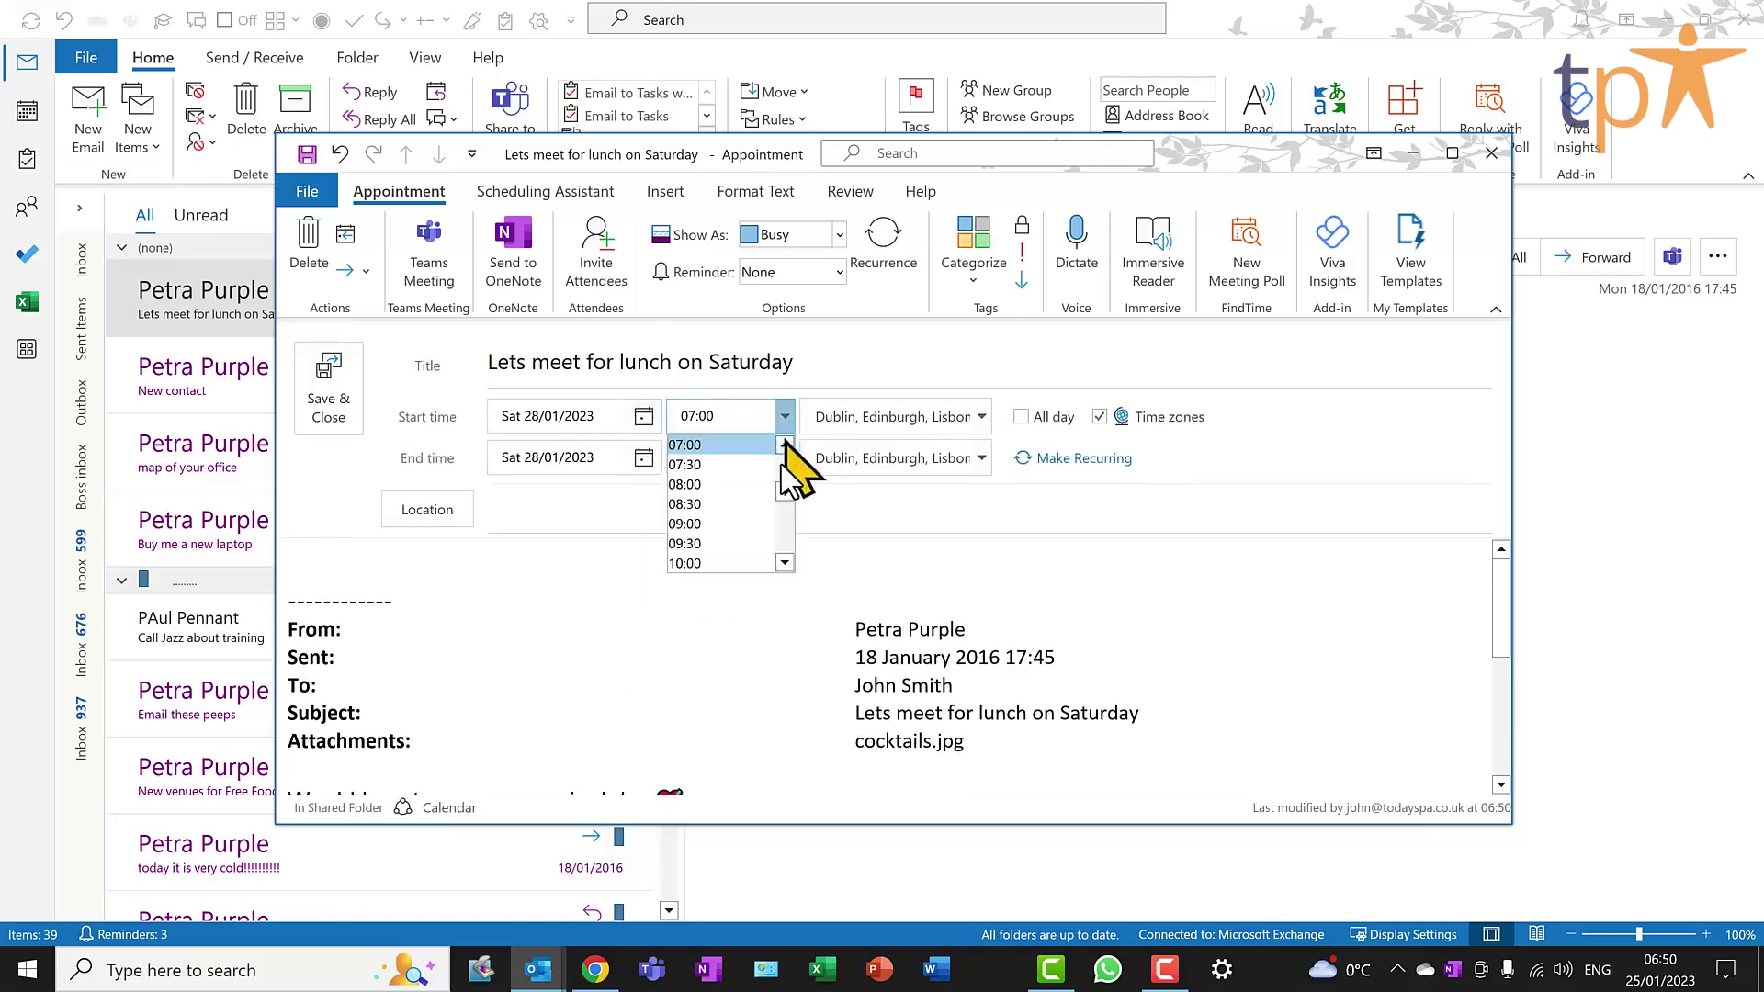
left_click(783, 563)
left_click(726, 542)
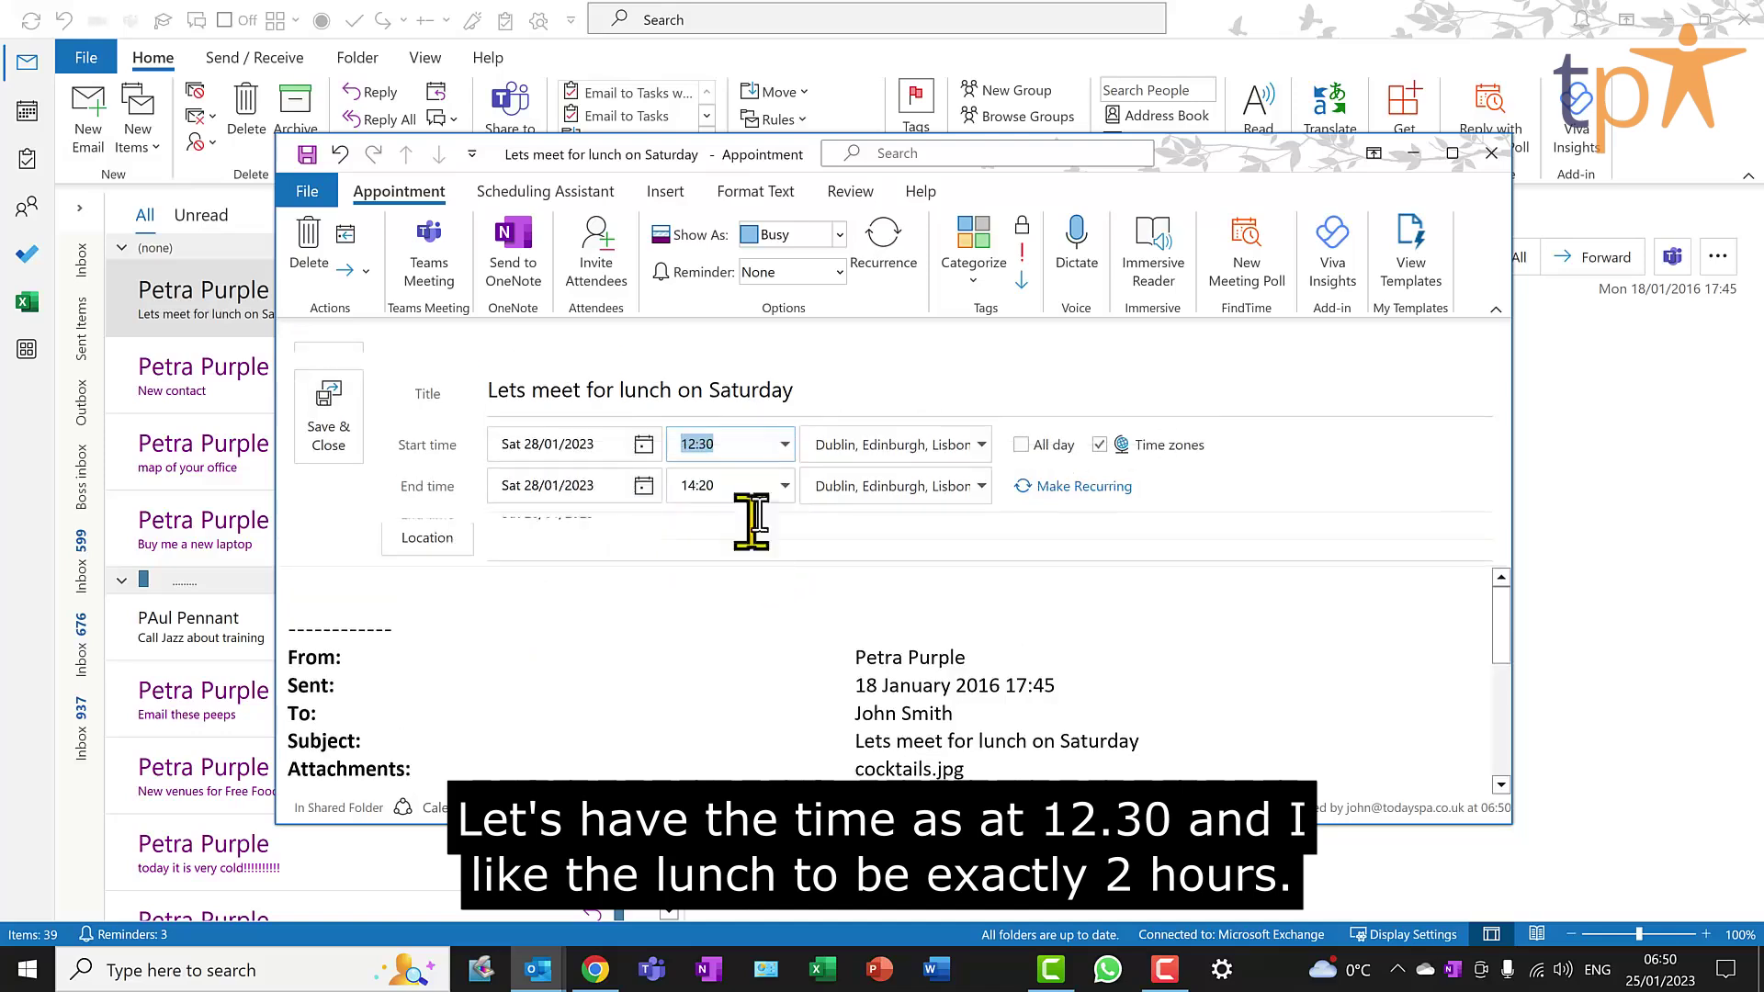
left_click(785, 485)
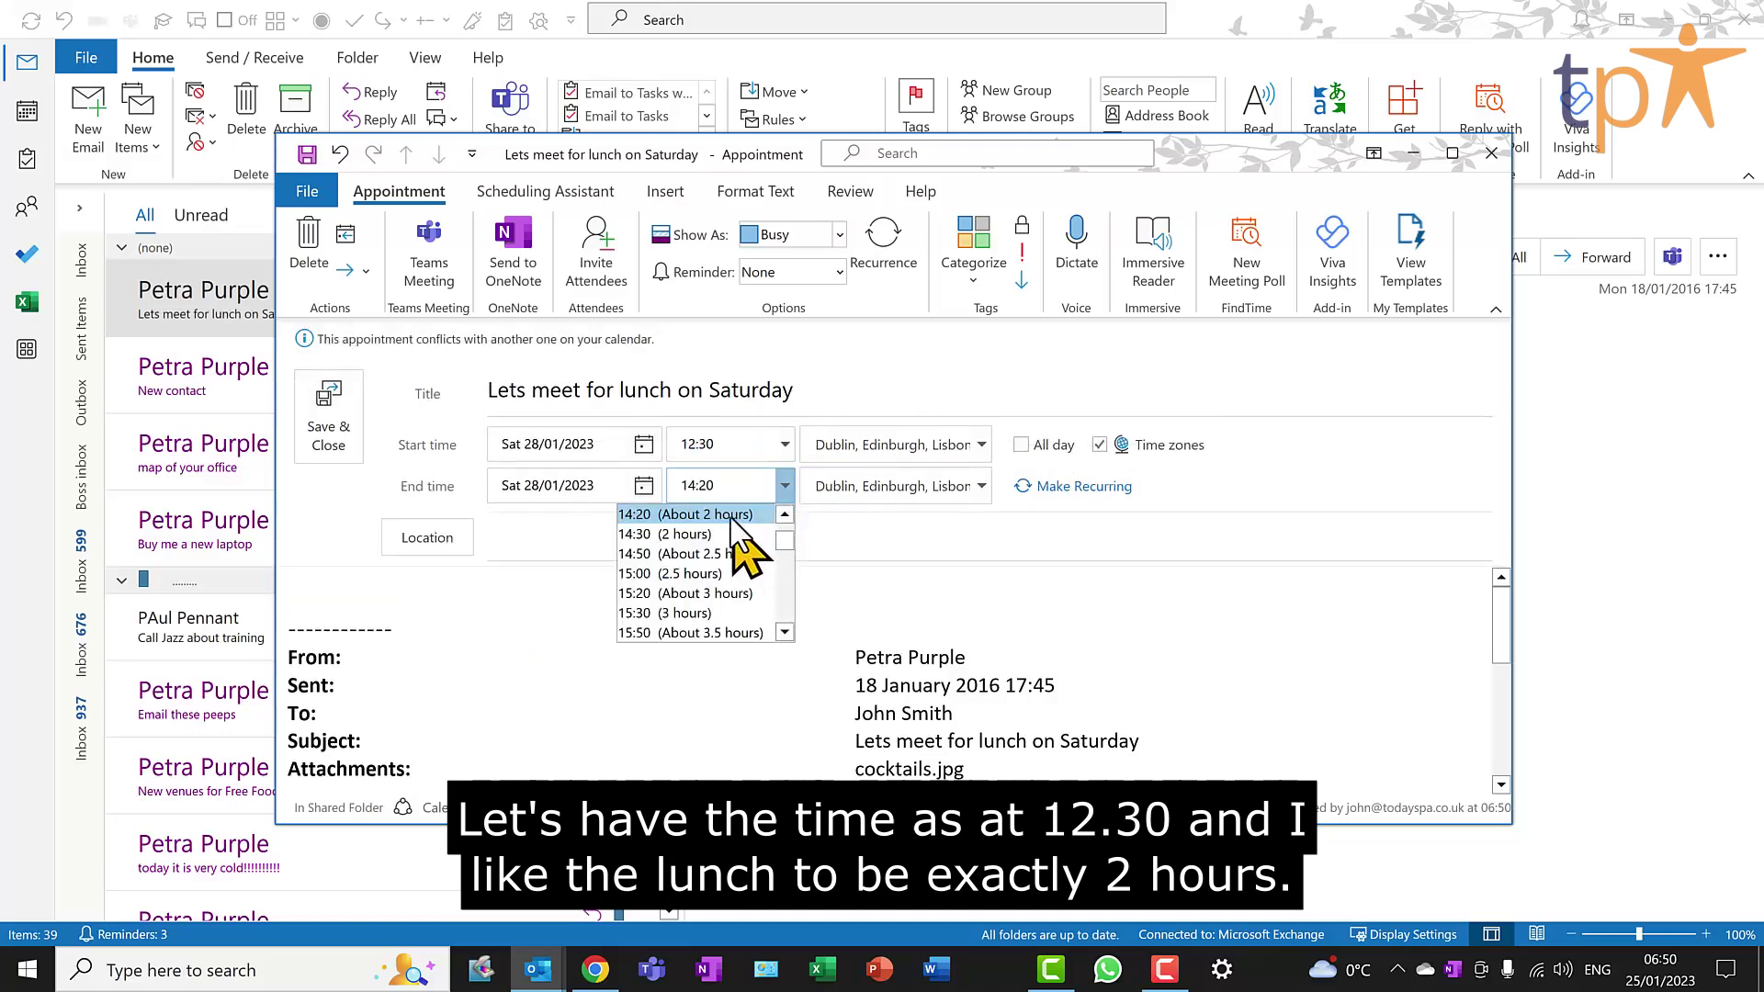
left_click(723, 532)
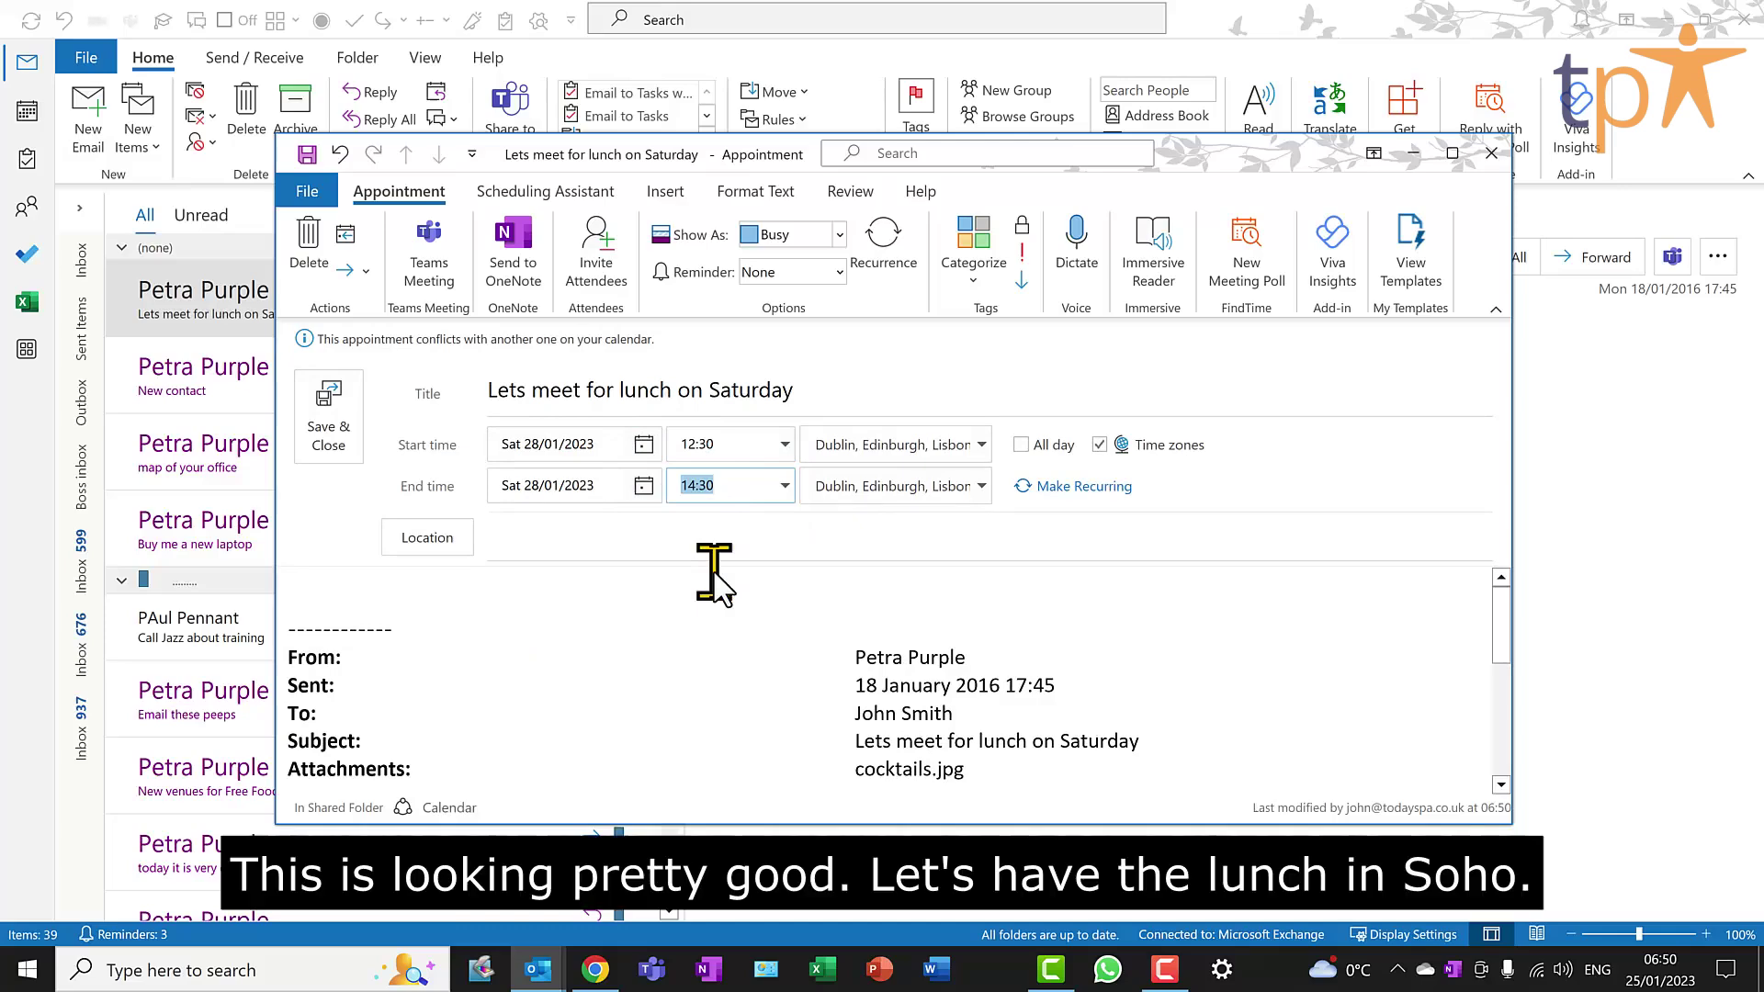
Enter Soho as the location, save the appointment, and check it in Calendar.
left_click(697, 548)
type("S")
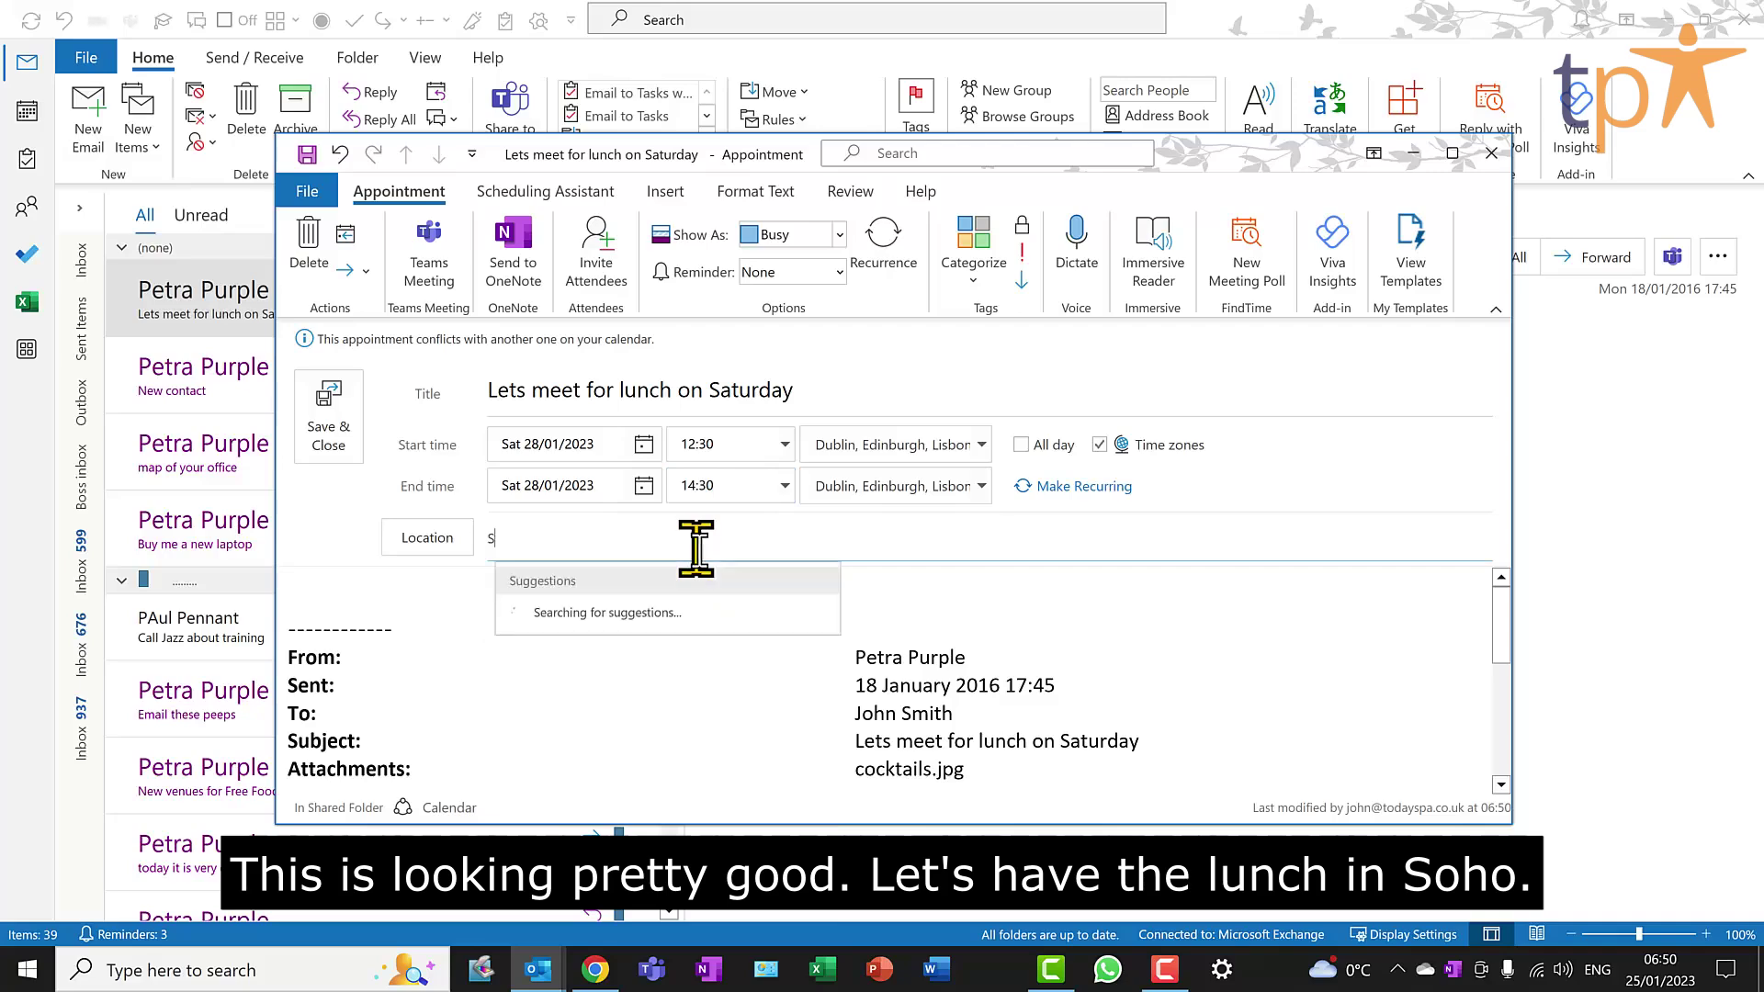
type("oho")
key("Return")
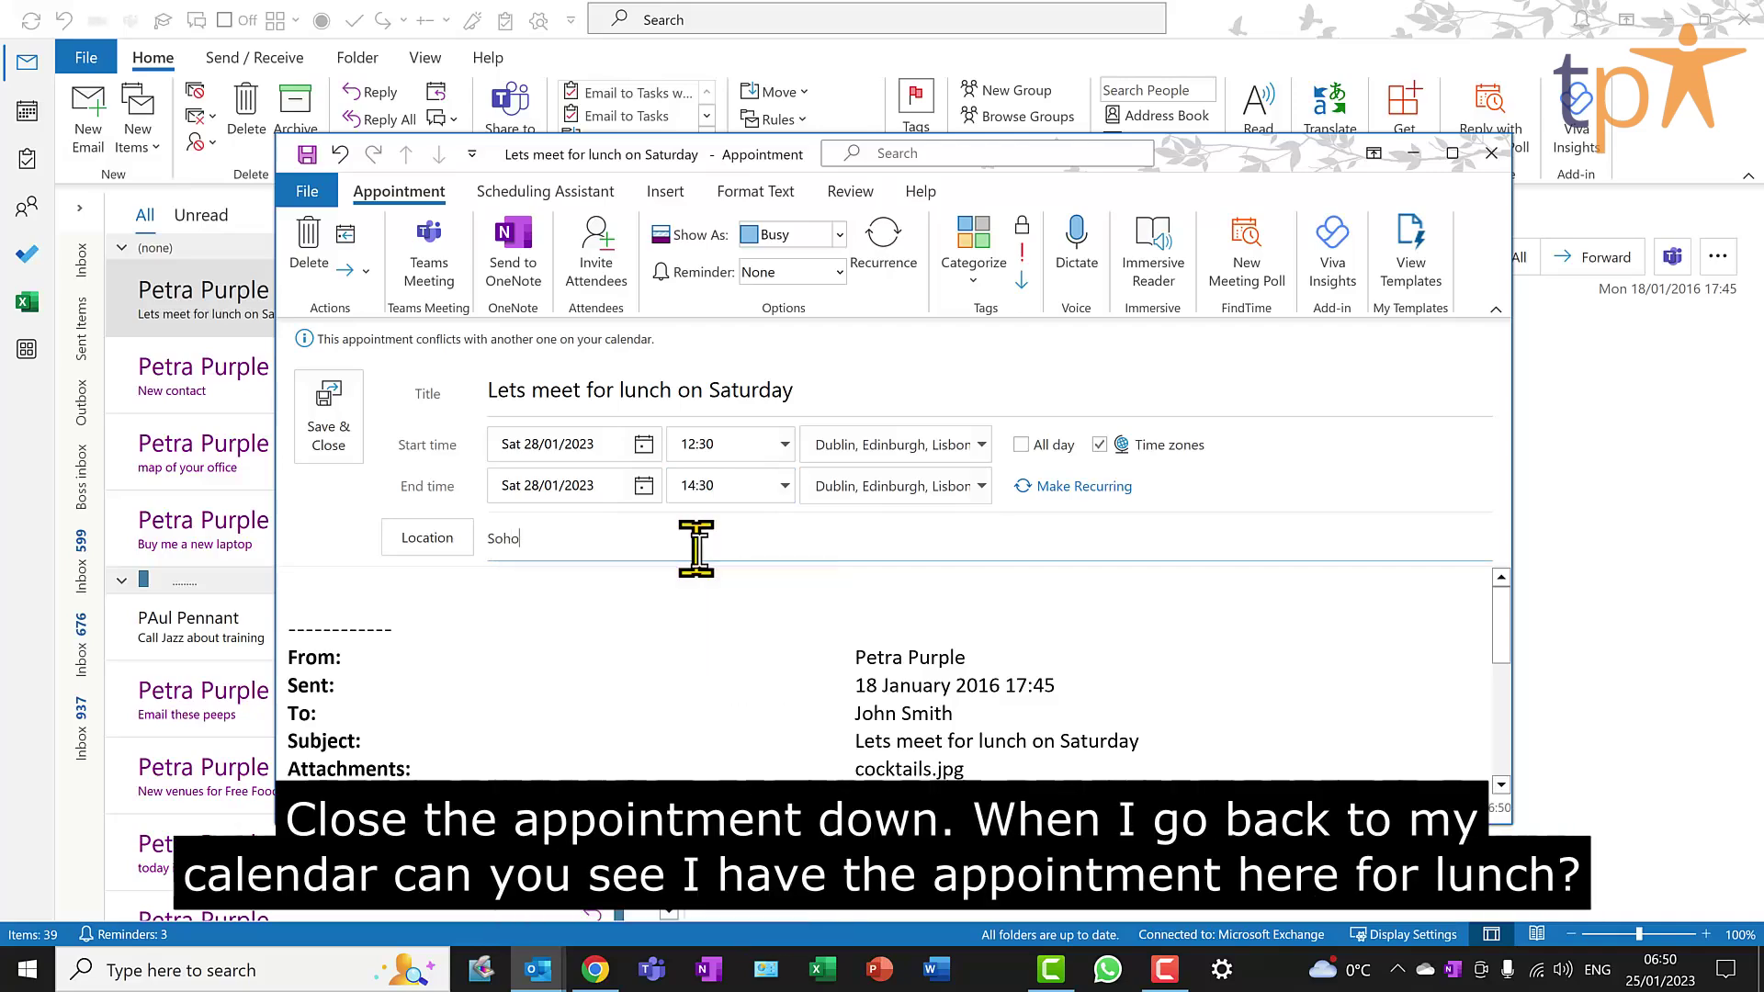
left_click(340, 432)
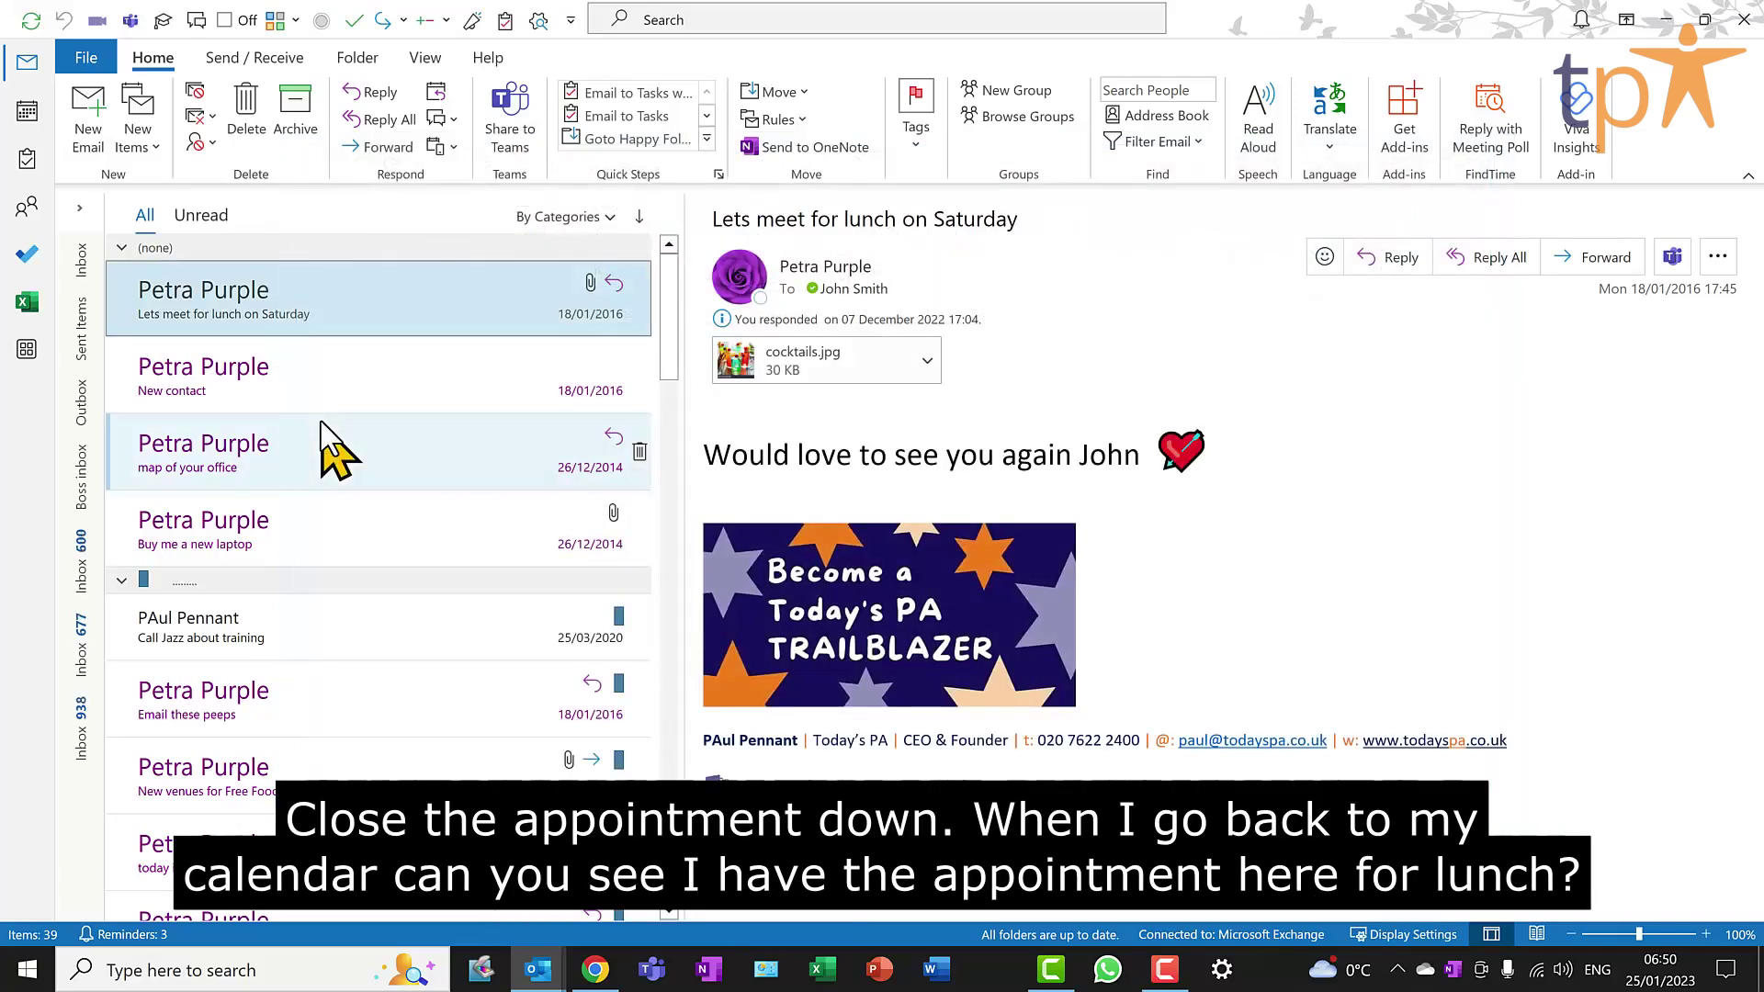
key("ctrl+2")
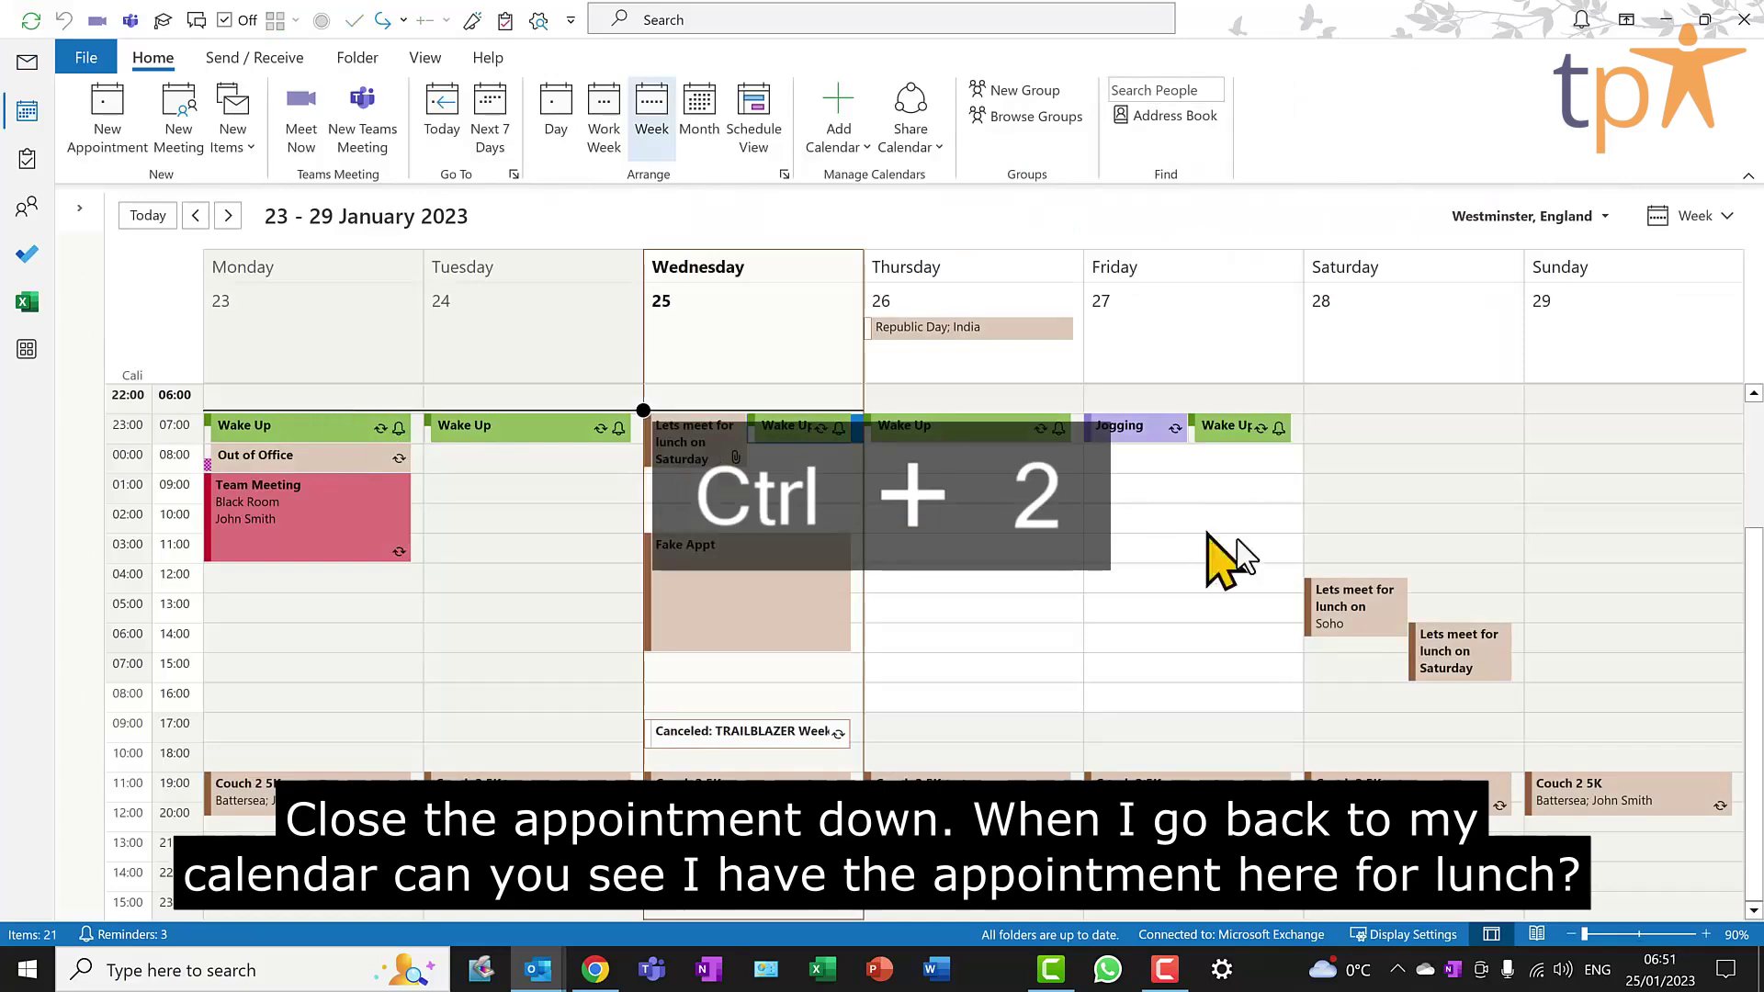
Open the Saturday lunch appointment, save and close it, then go back to Mail.
double_click(1475, 654)
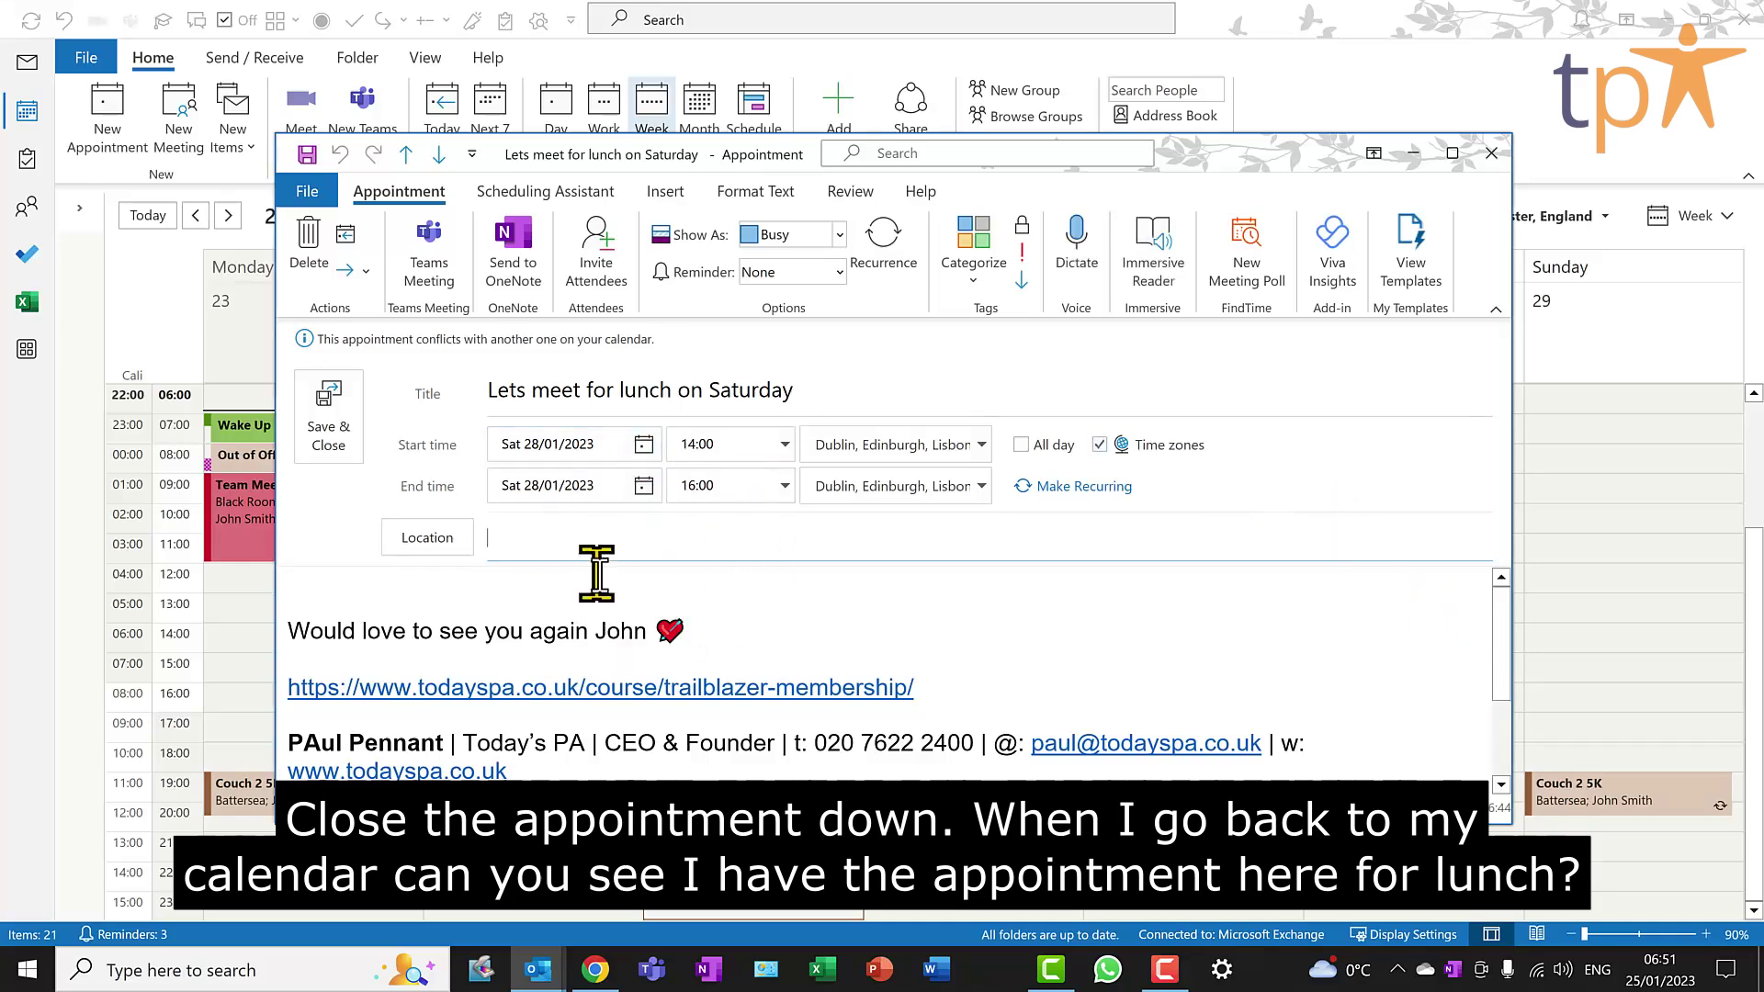
left_click(328, 413)
left_click(25, 66)
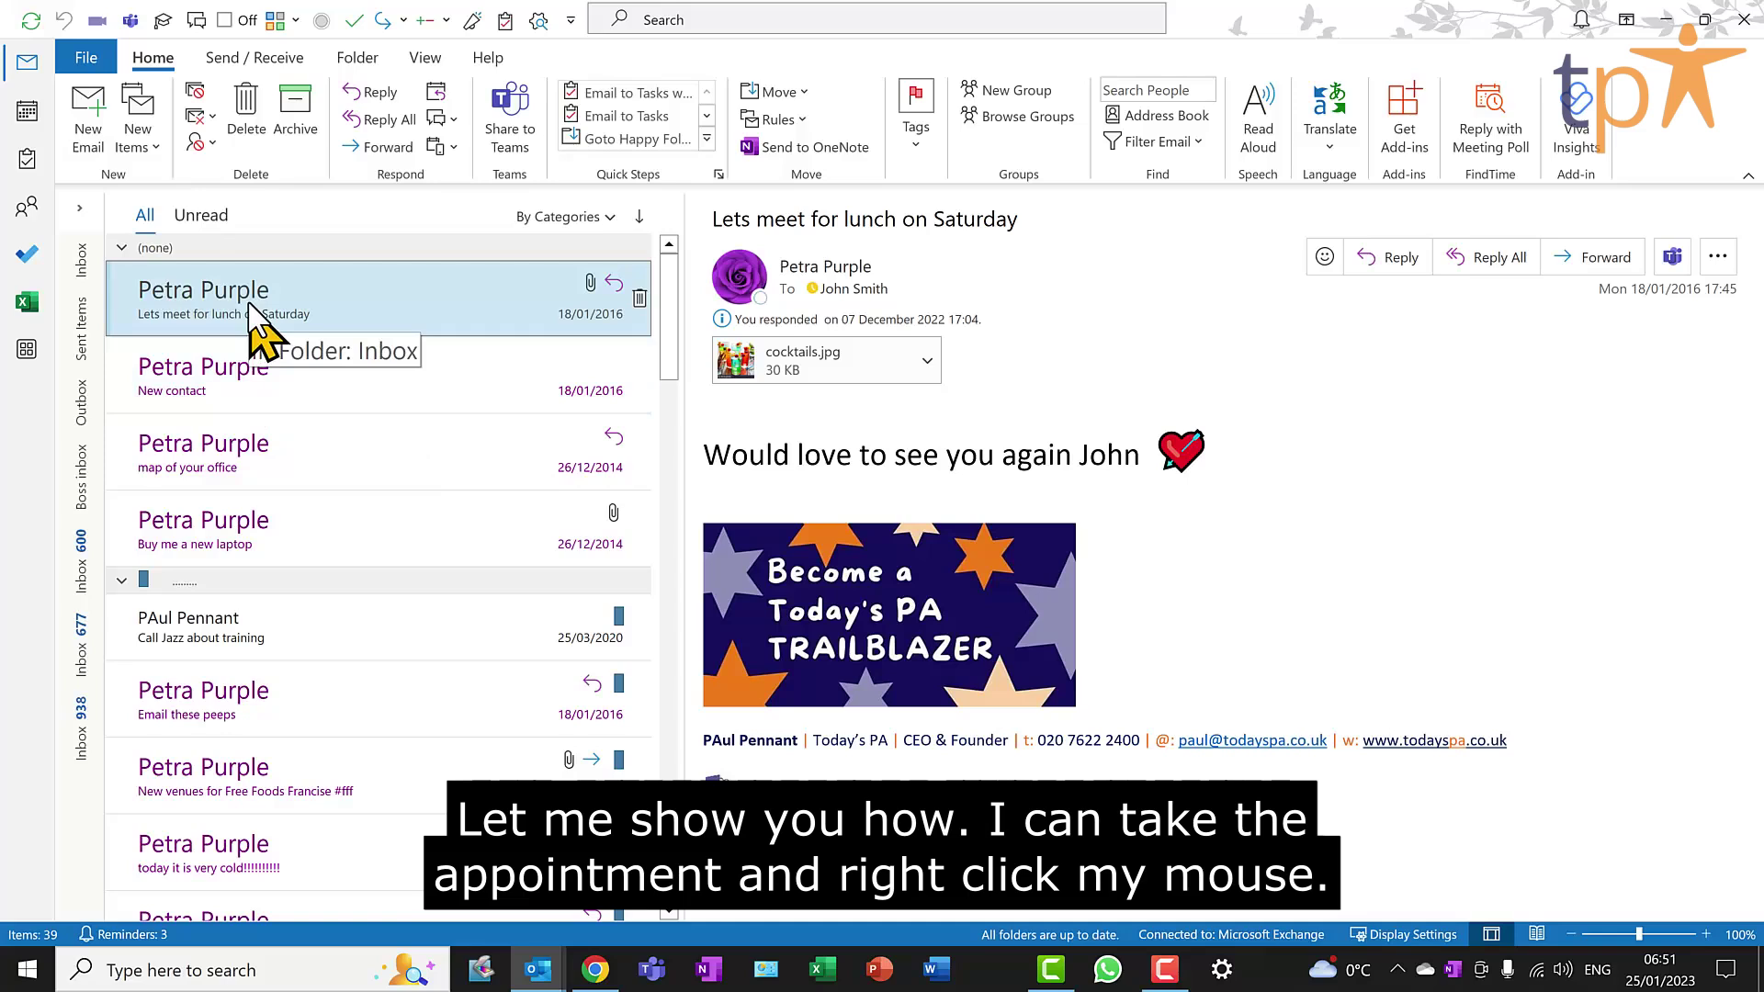
left_click_drag(248, 303, 22, 119)
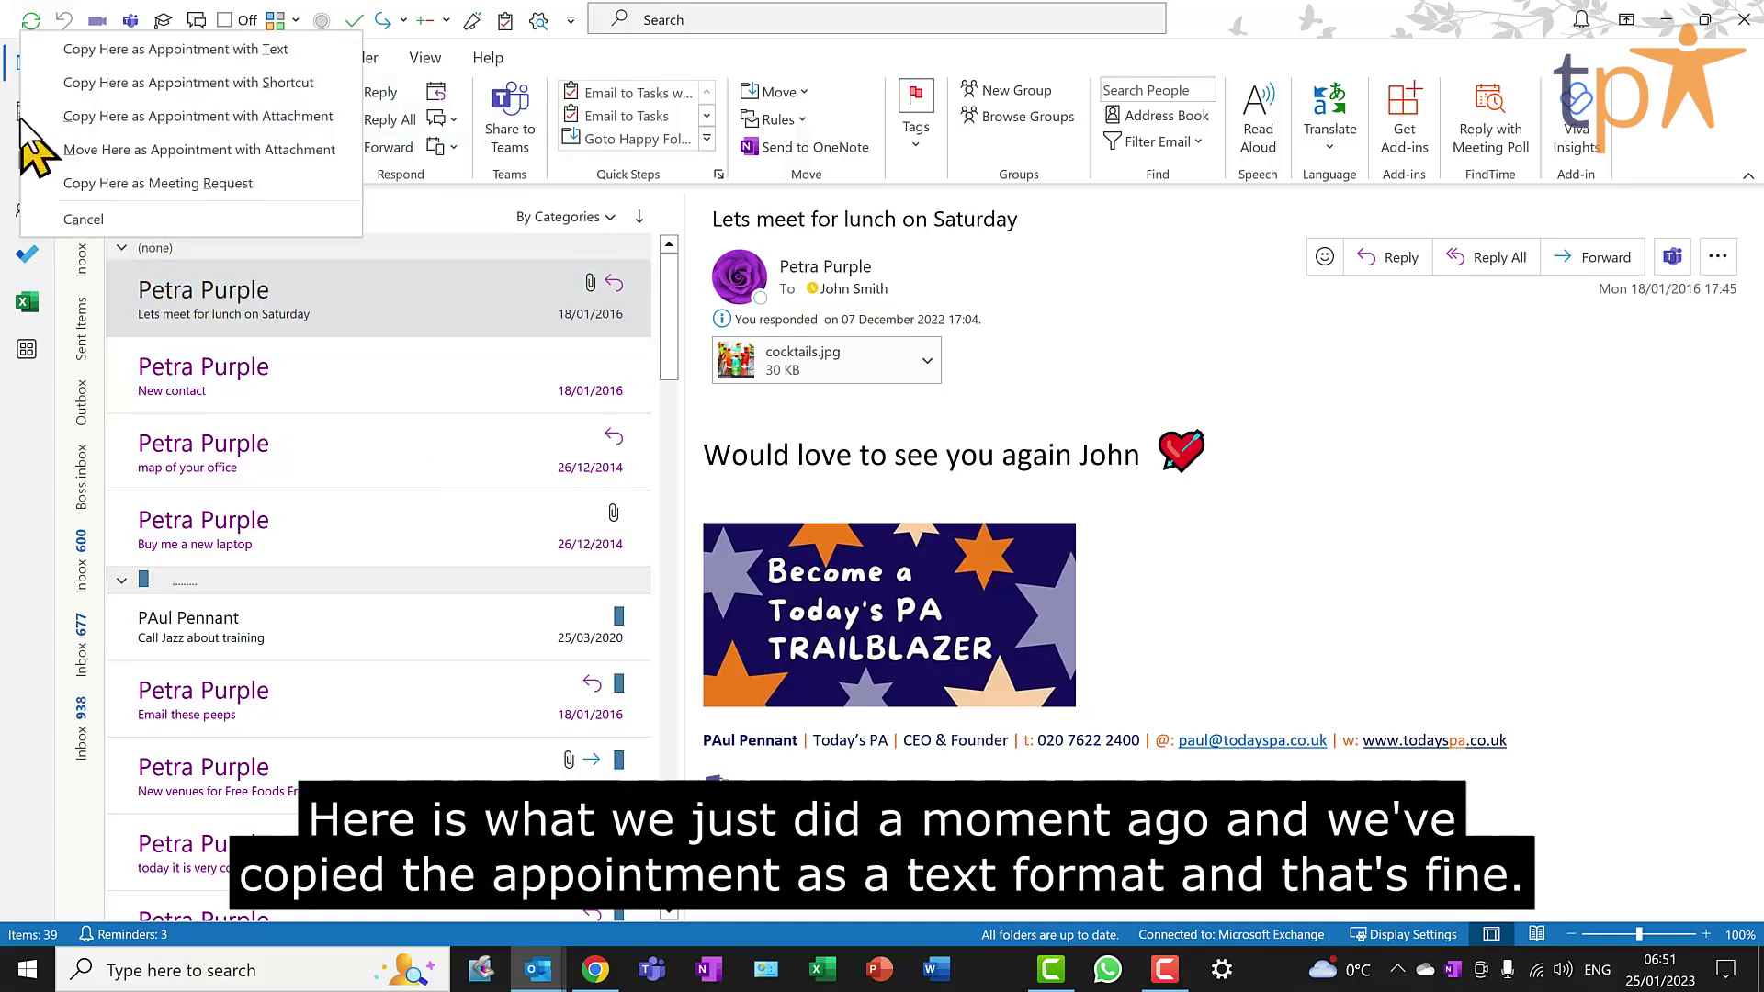
left_click(200, 49)
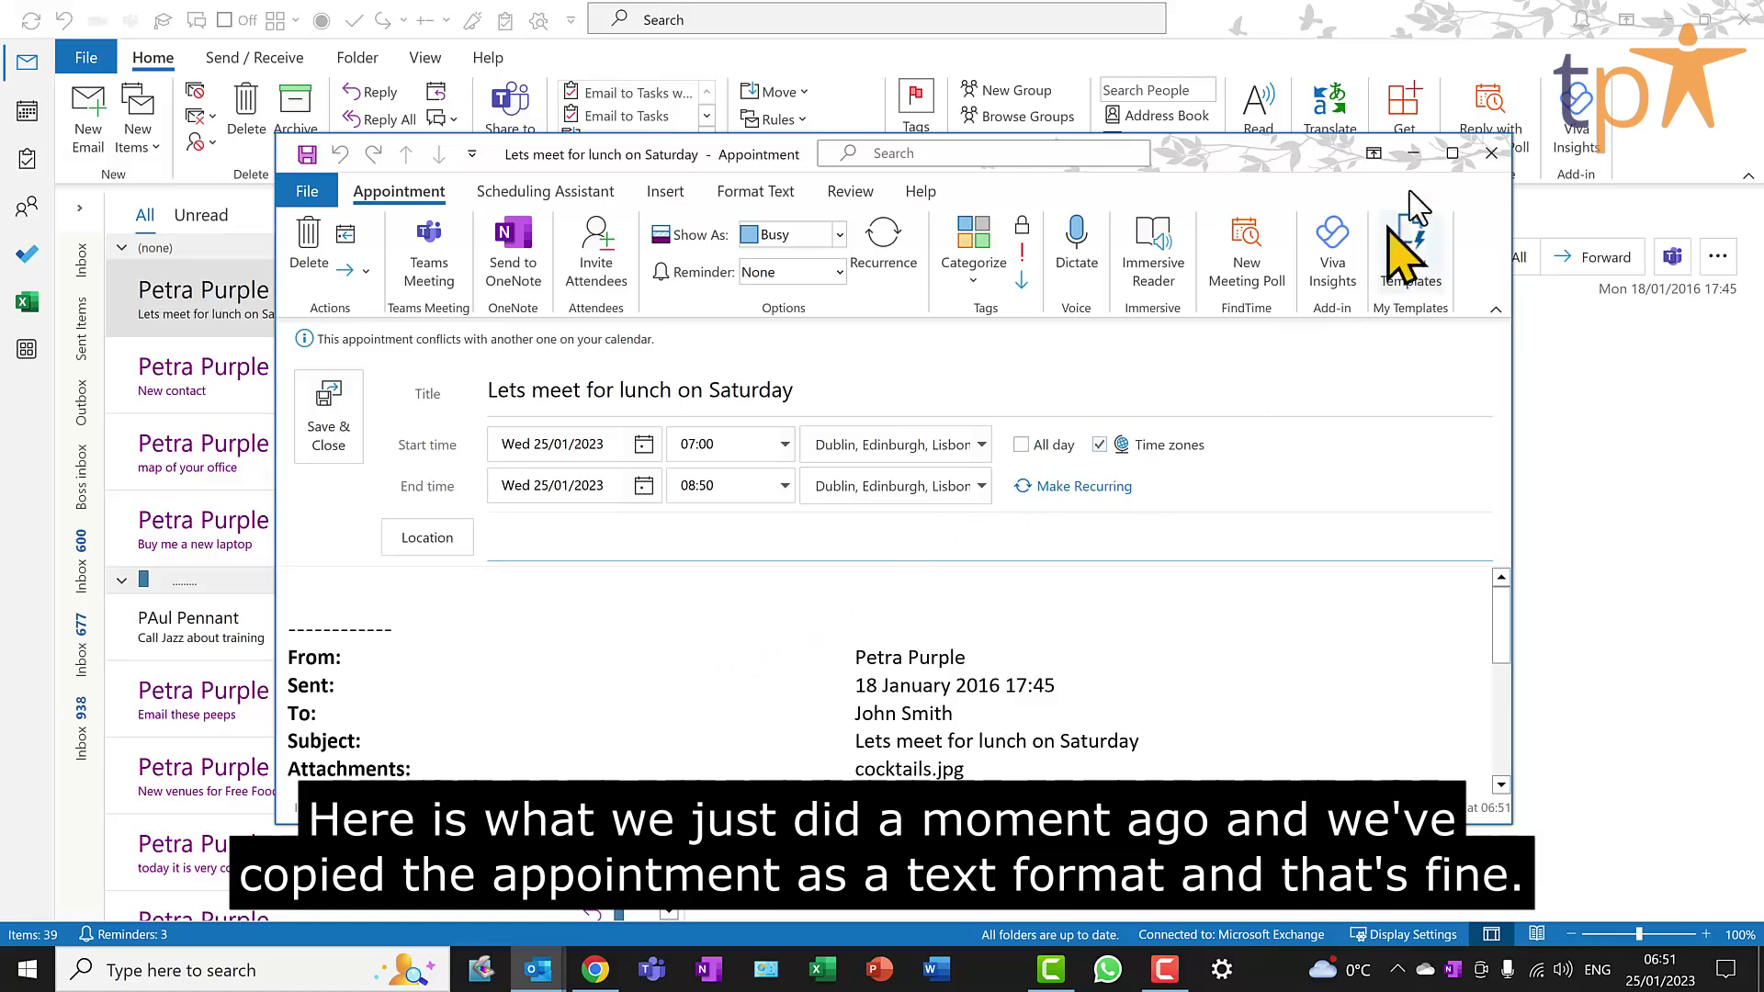
left_click(1490, 154)
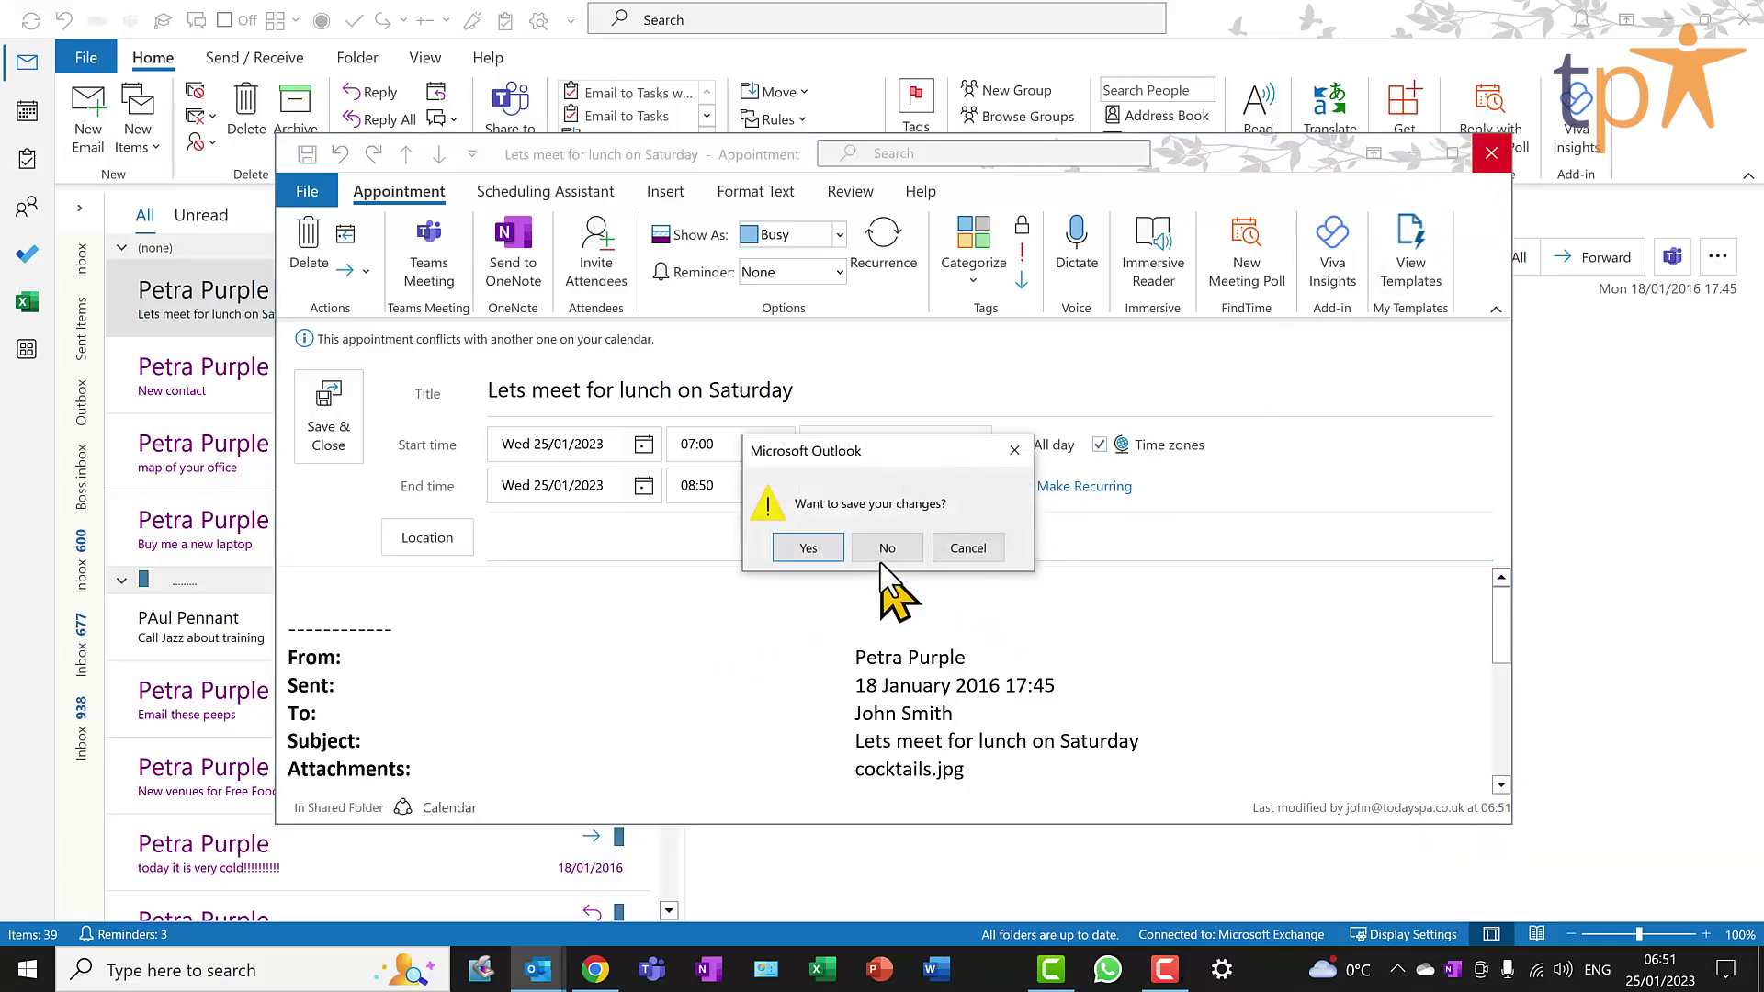
left_click(880, 547)
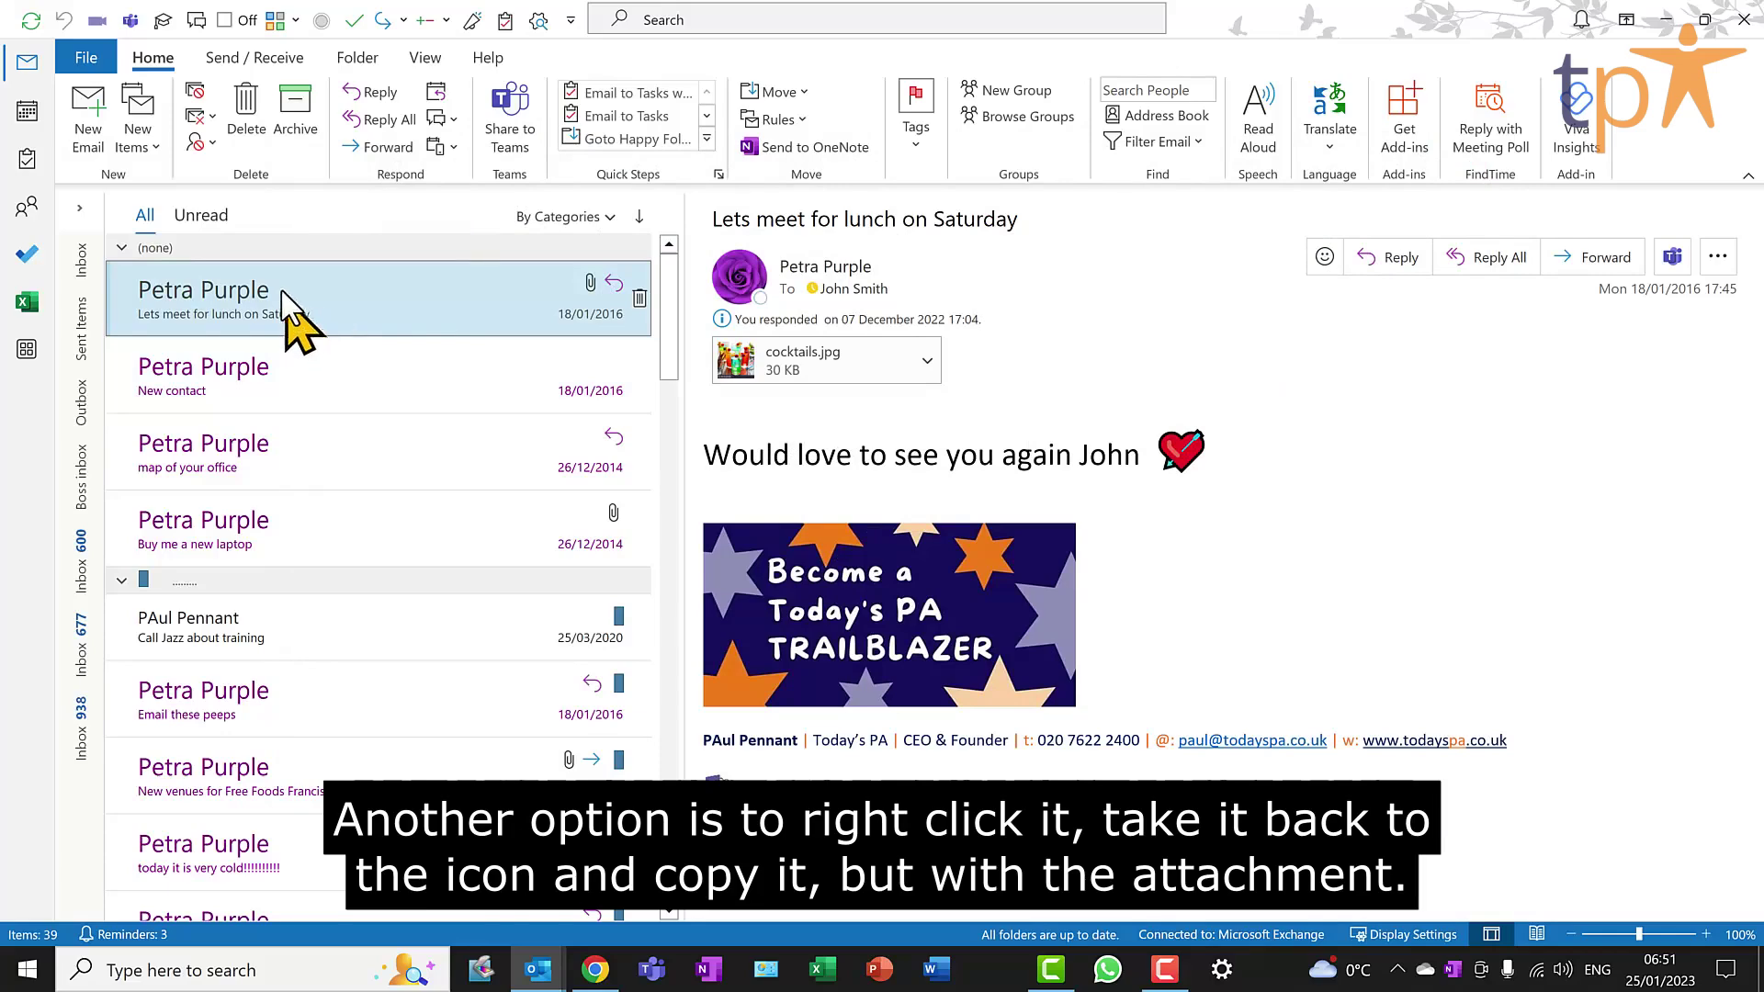
left_click_drag(303, 332, 24, 122)
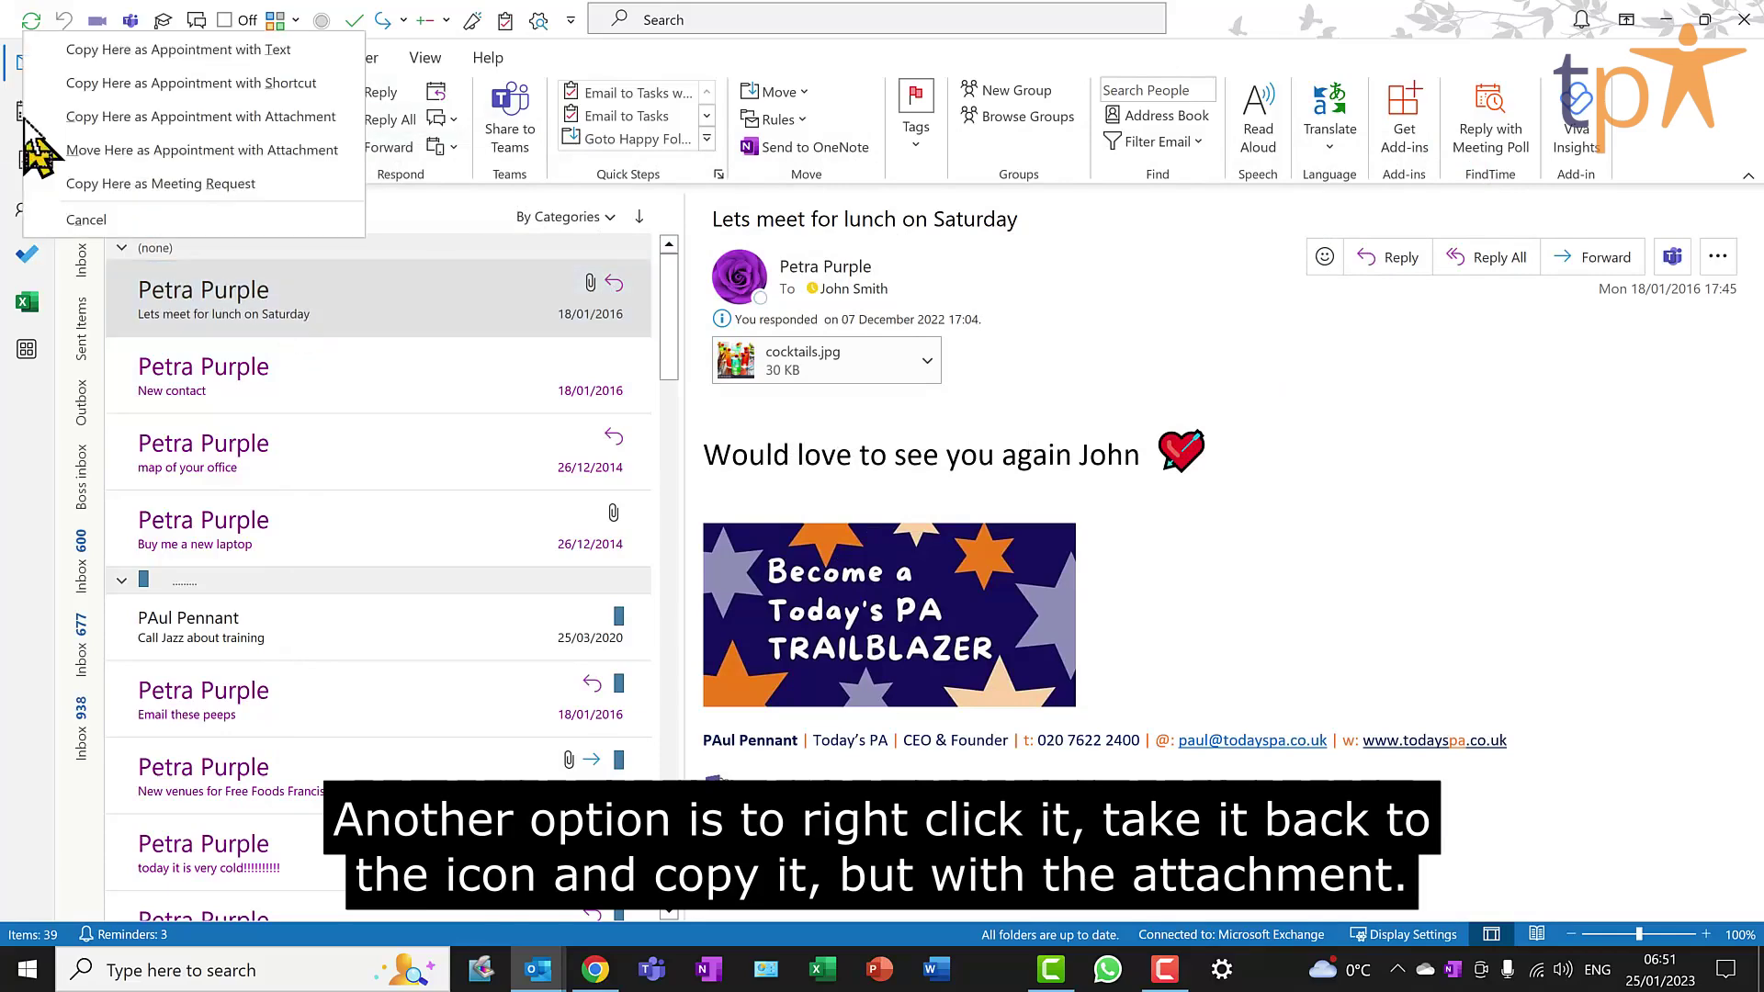
left_click(211, 116)
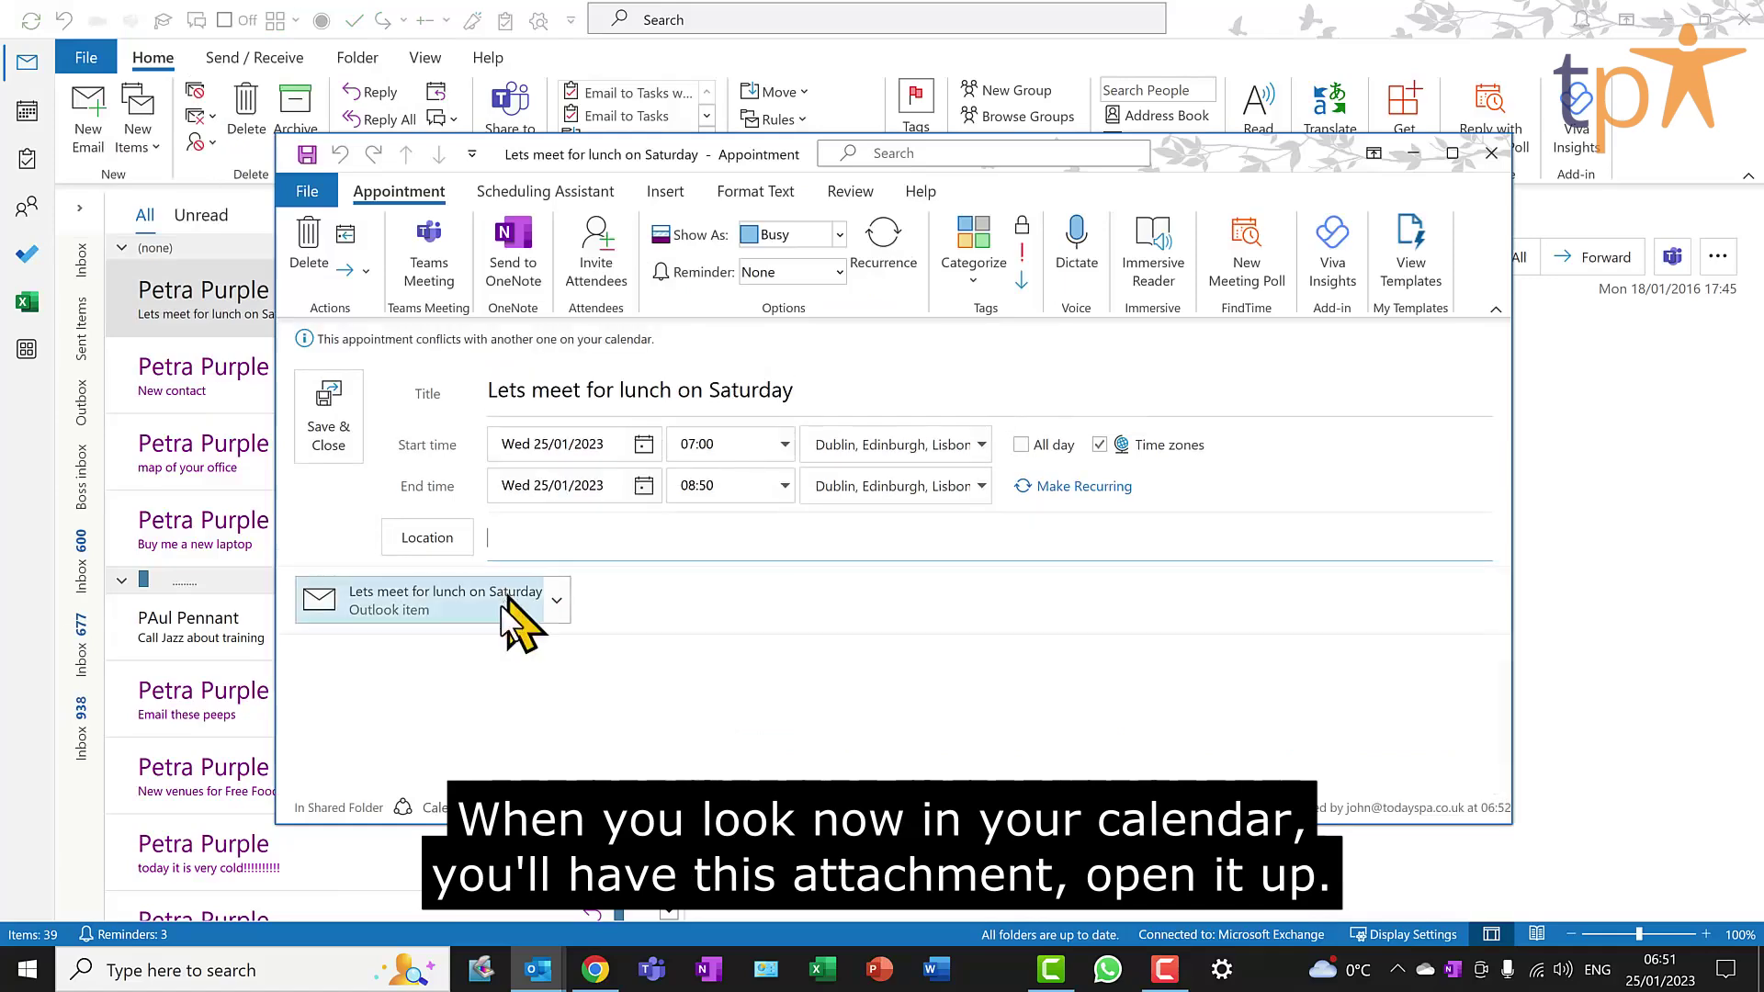
double_click(453, 602)
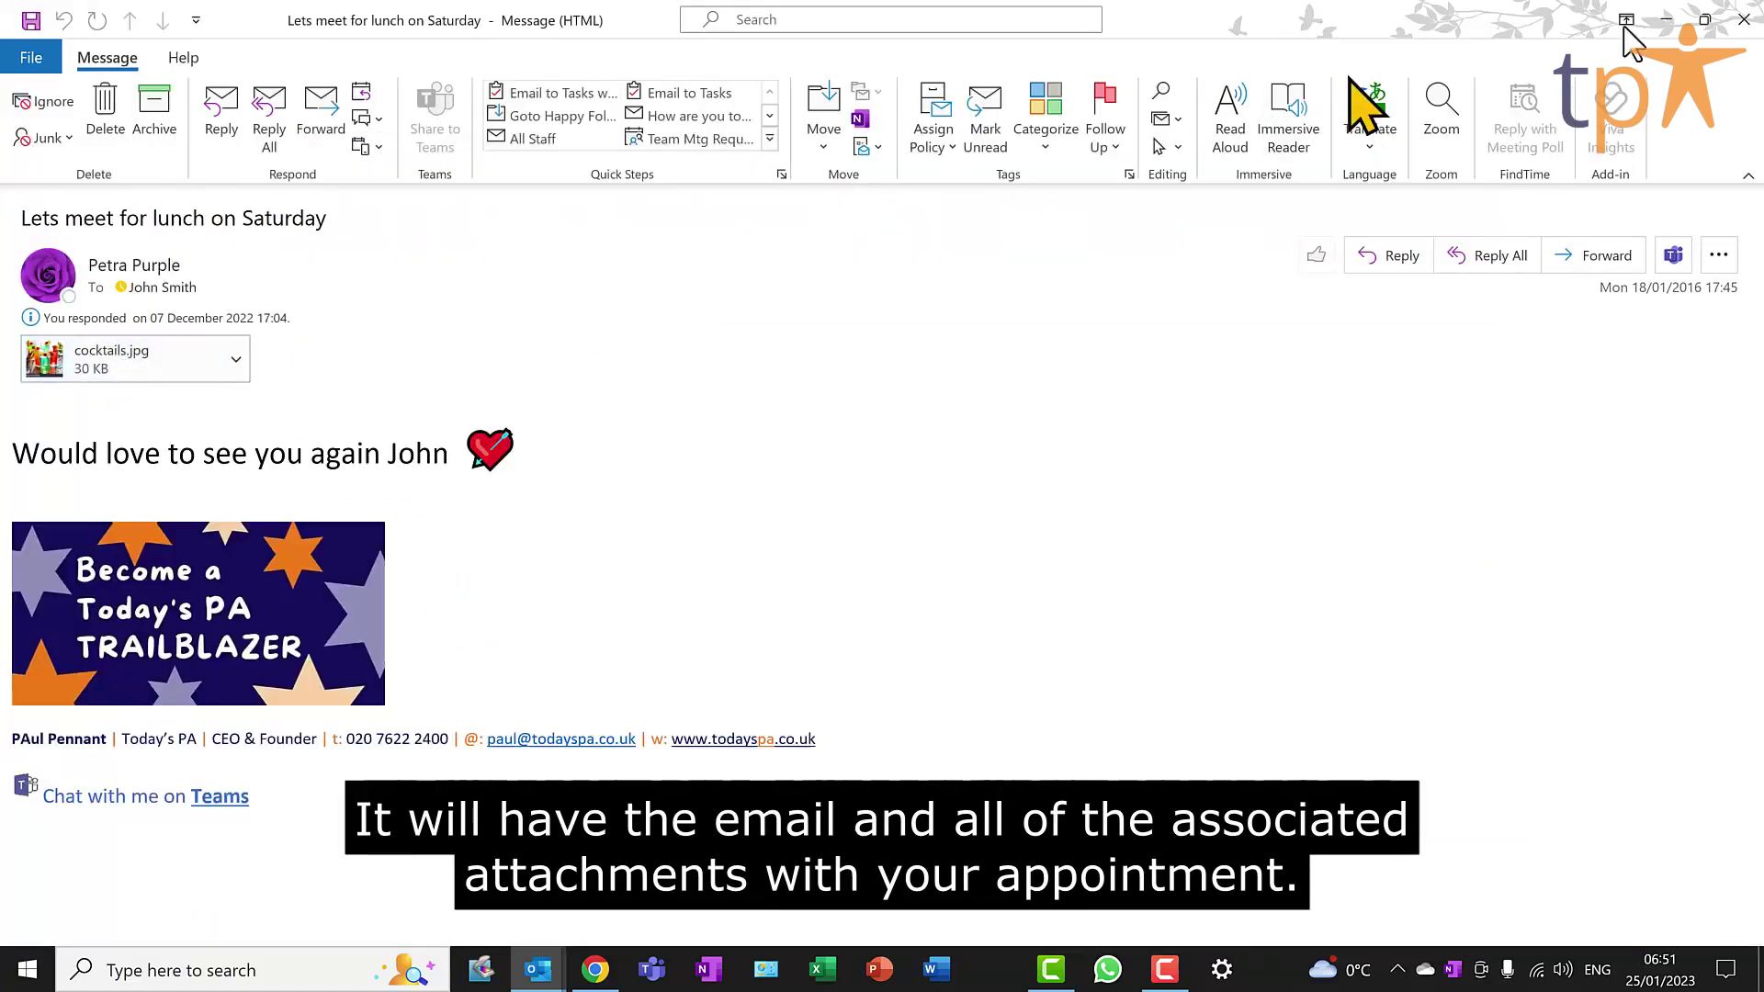
left_click(1743, 19)
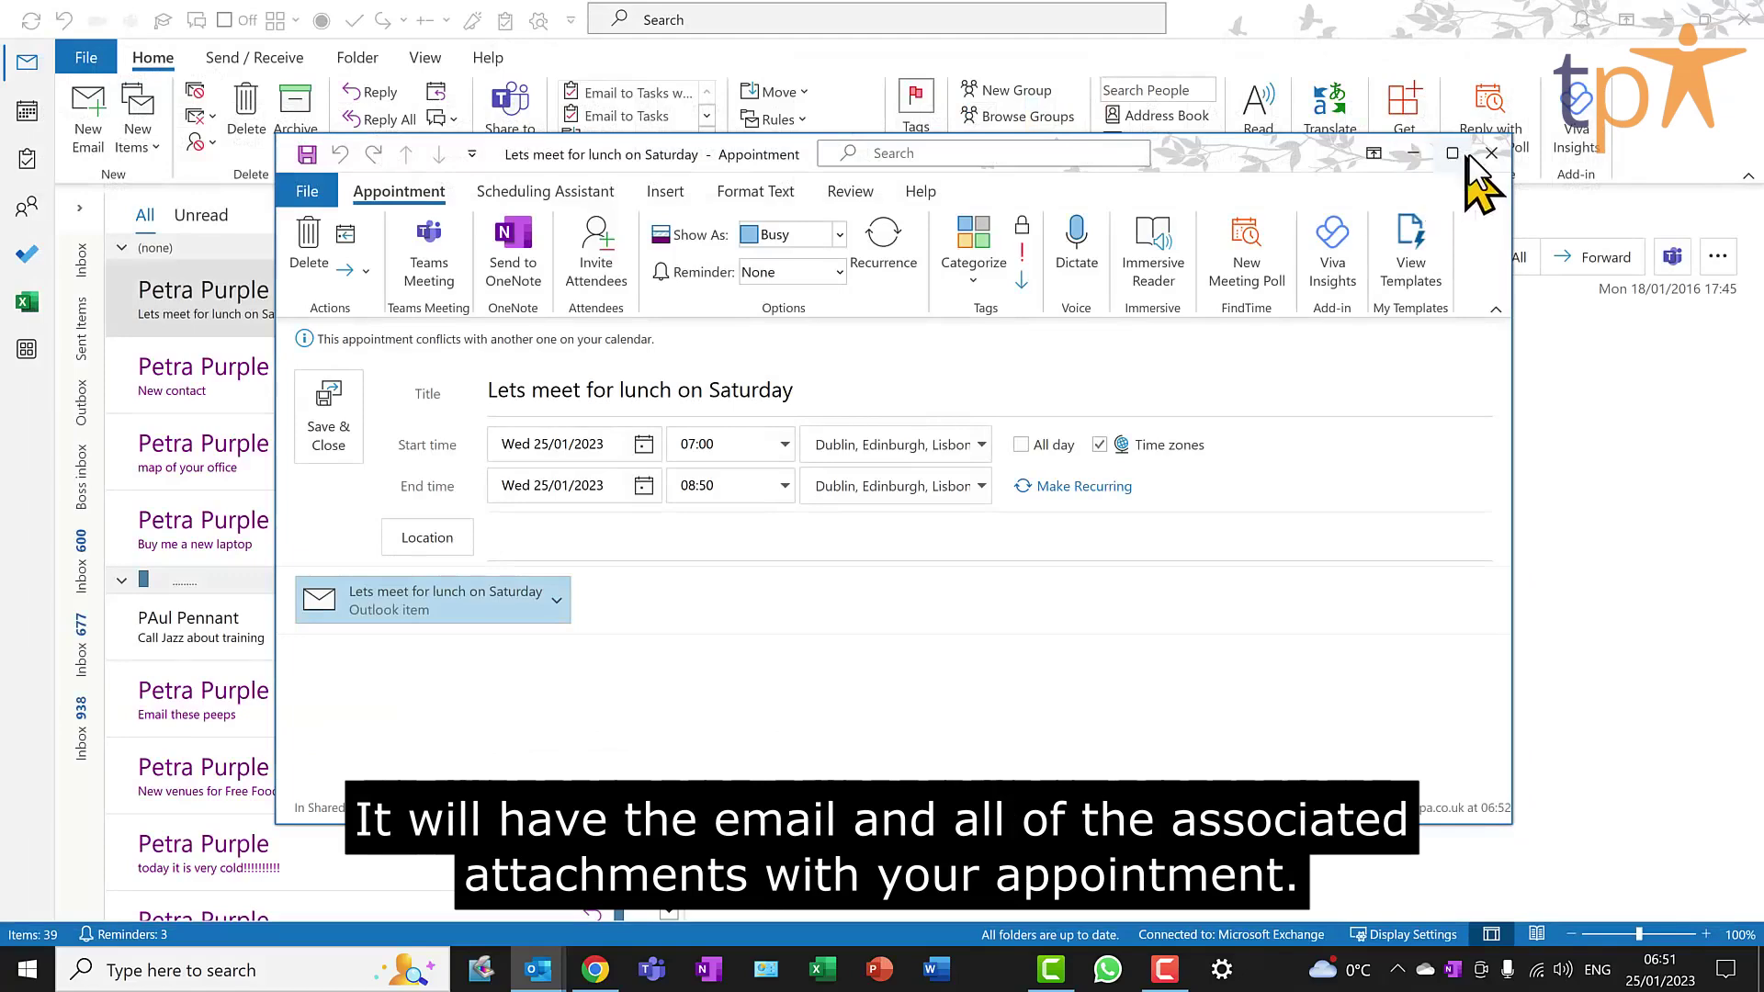
left_click(1491, 152)
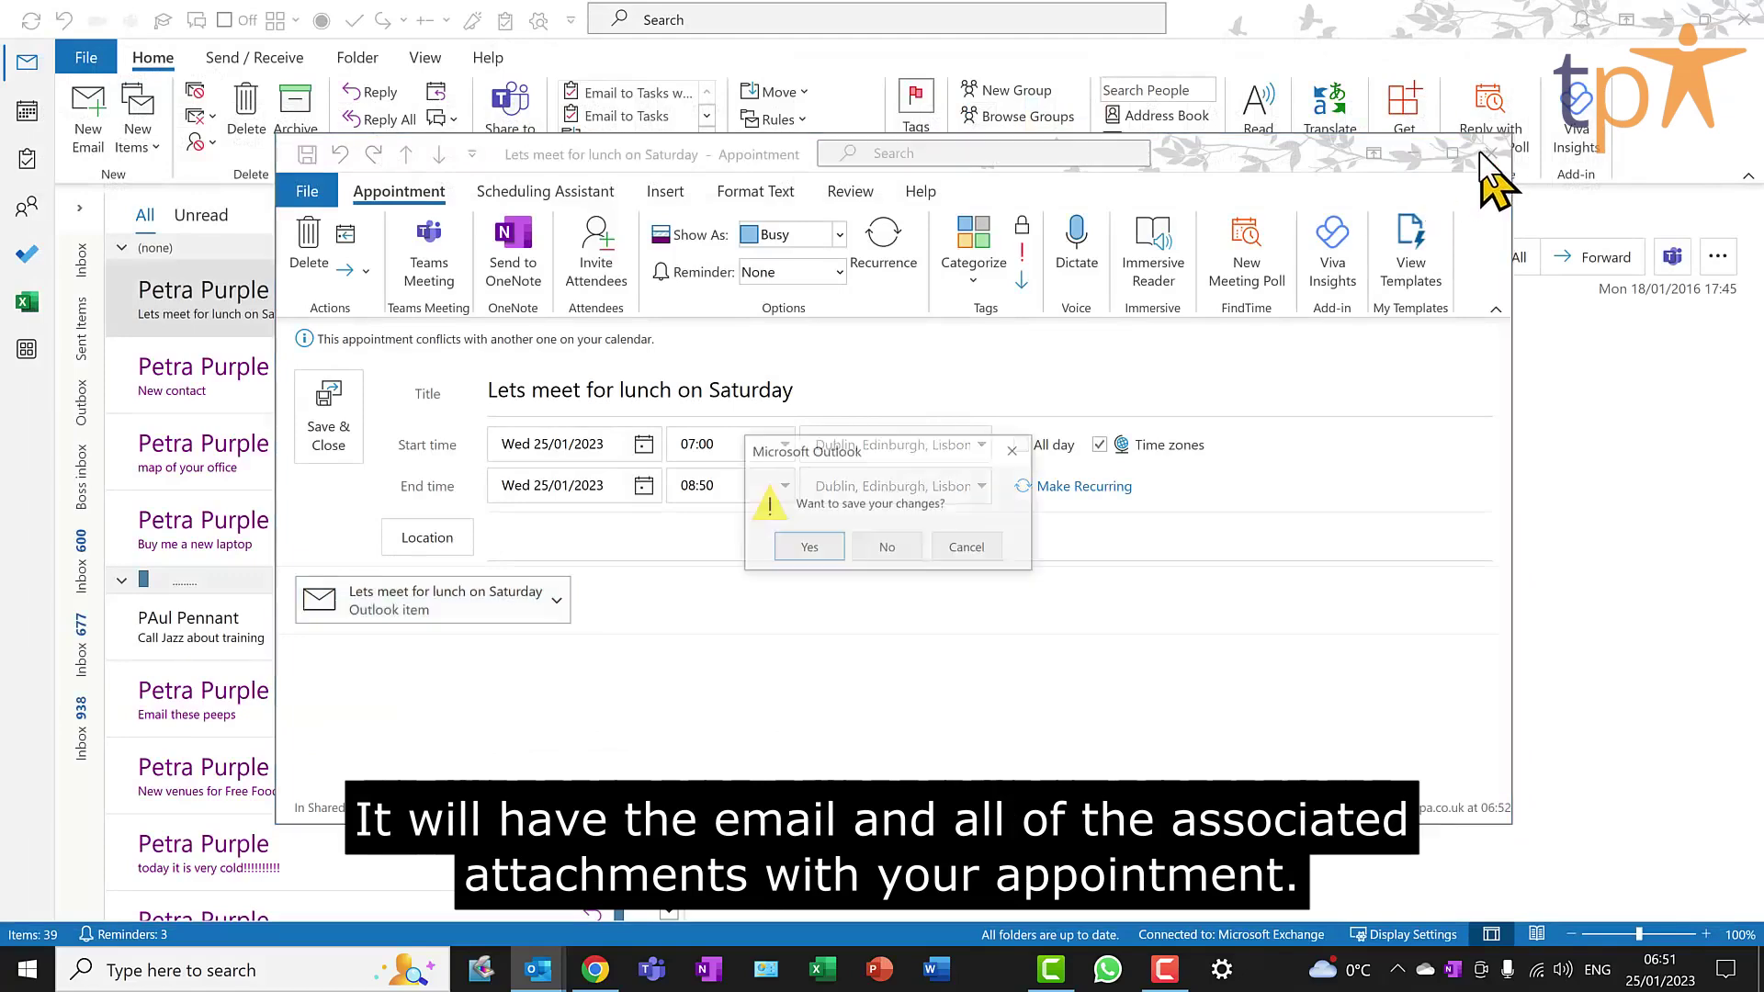
left_click(886, 547)
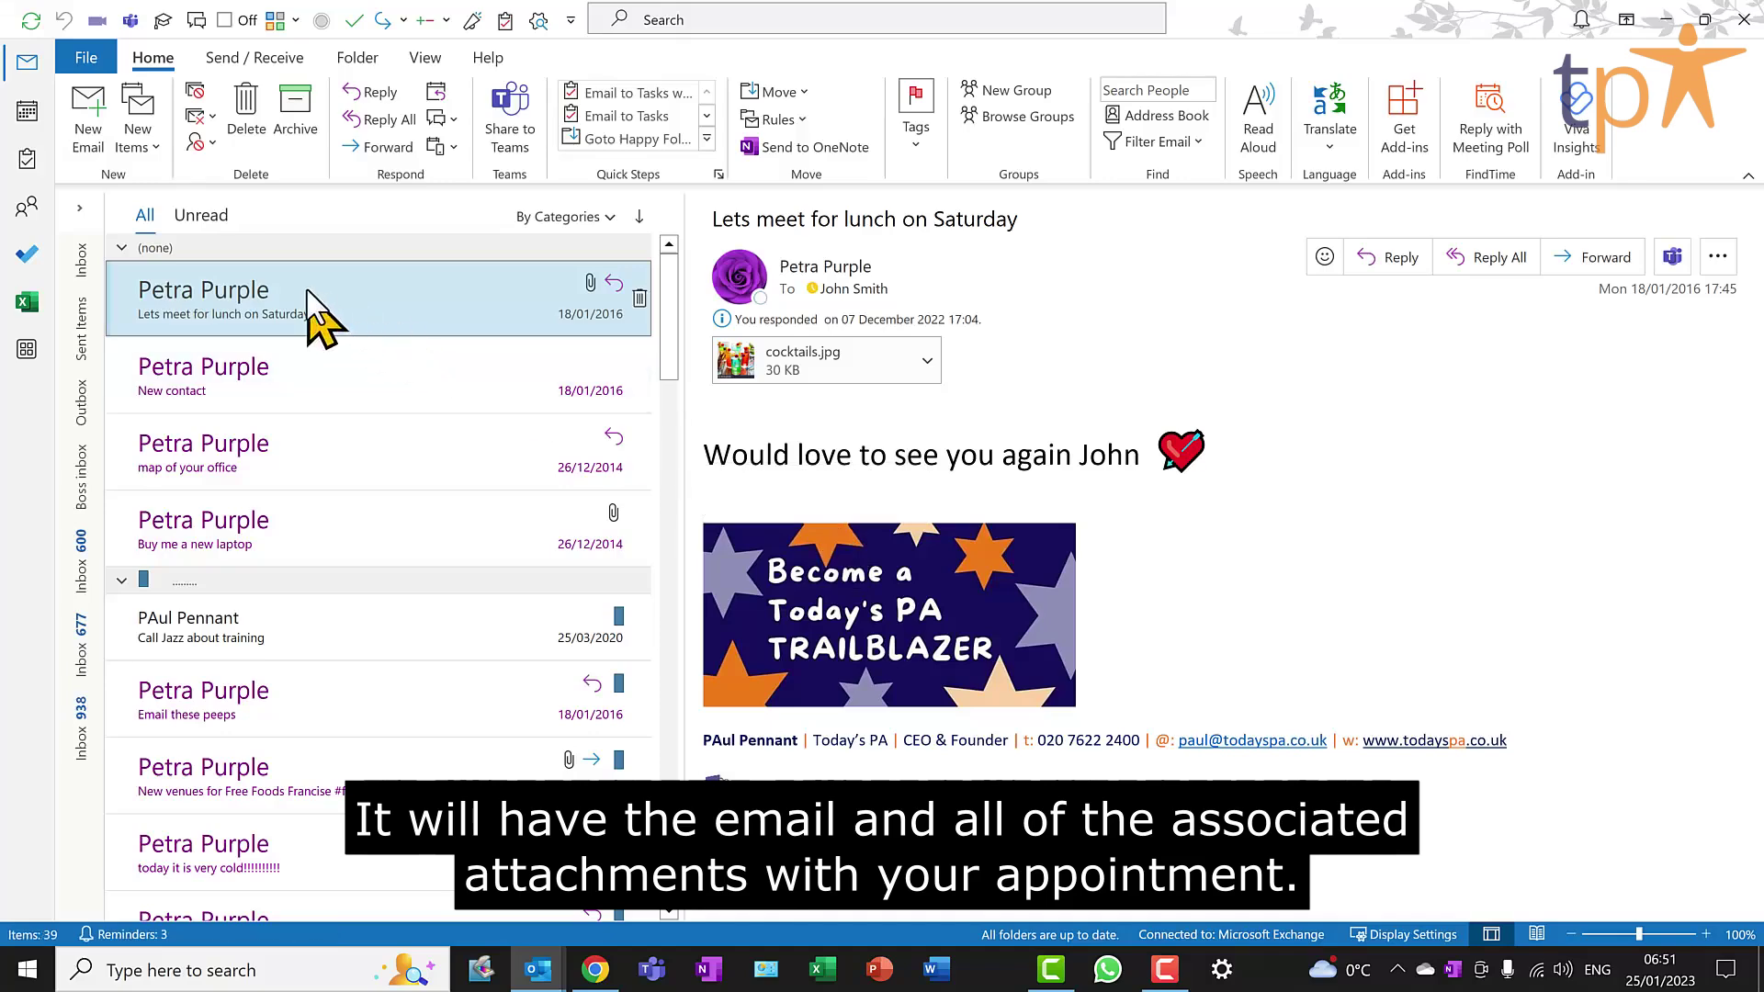
Duplicate the lunch email and move the copy to Calendar as an appointment with attachment, then save it.
key("ctrl+c")
key("ctrl+v")
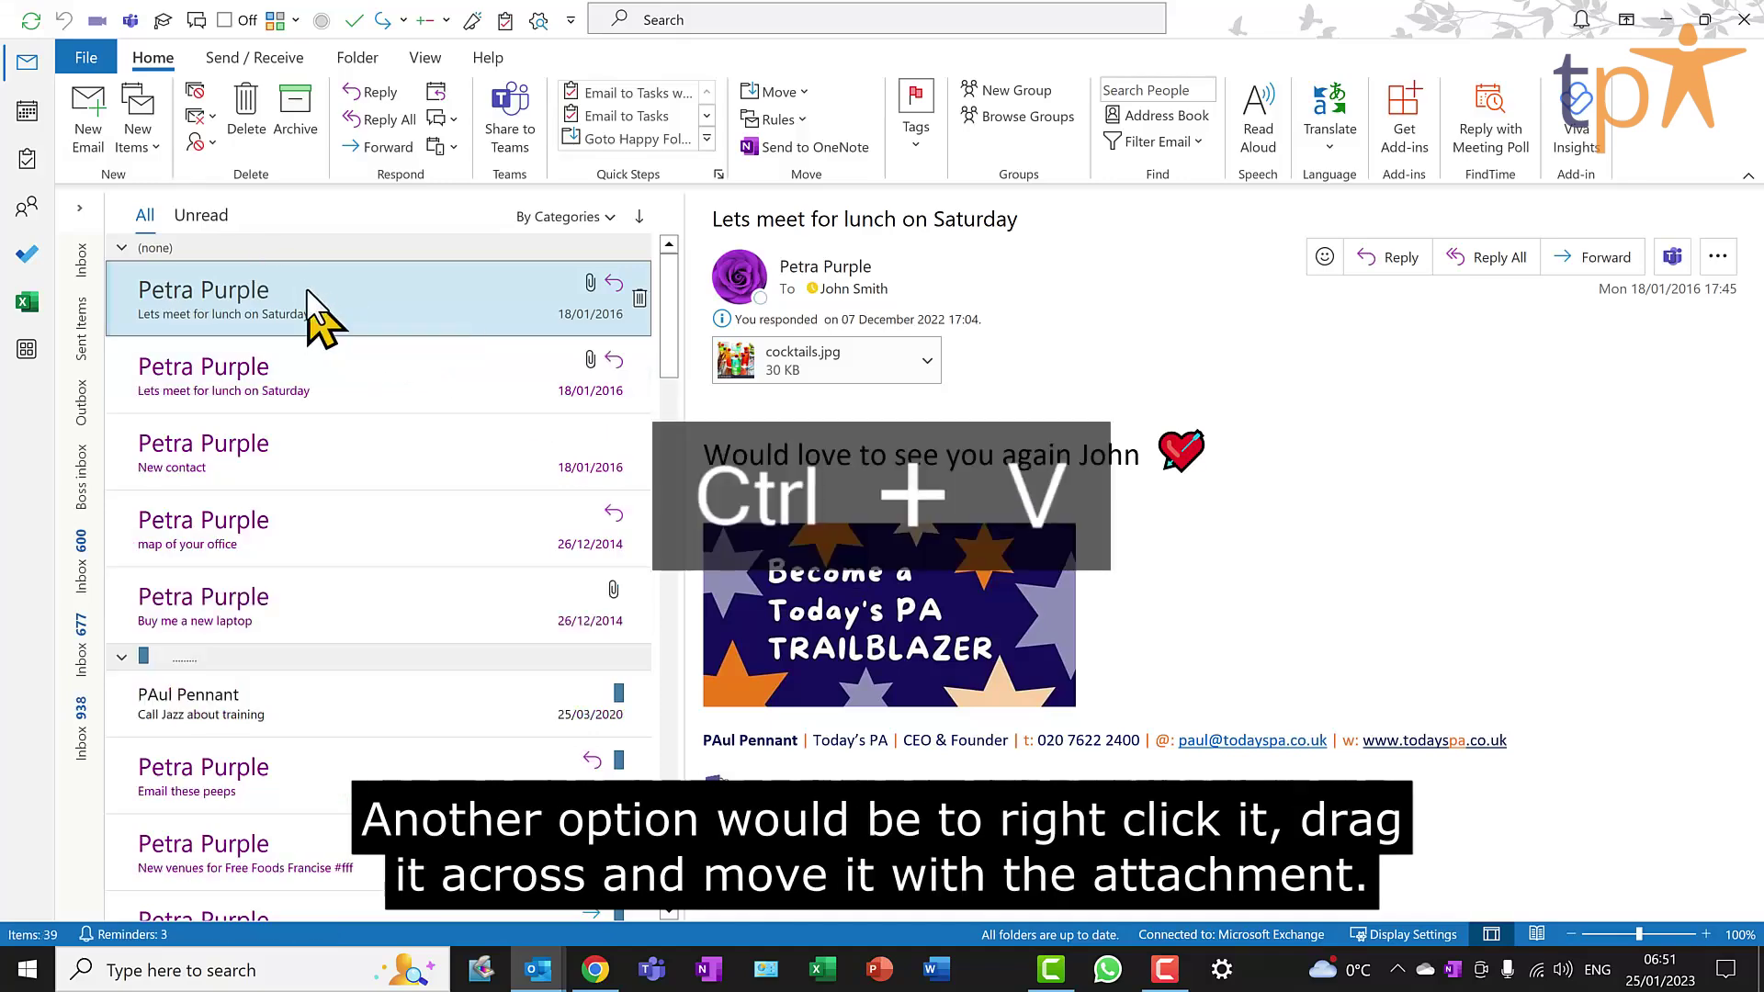
left_click_drag(312, 308, 32, 129)
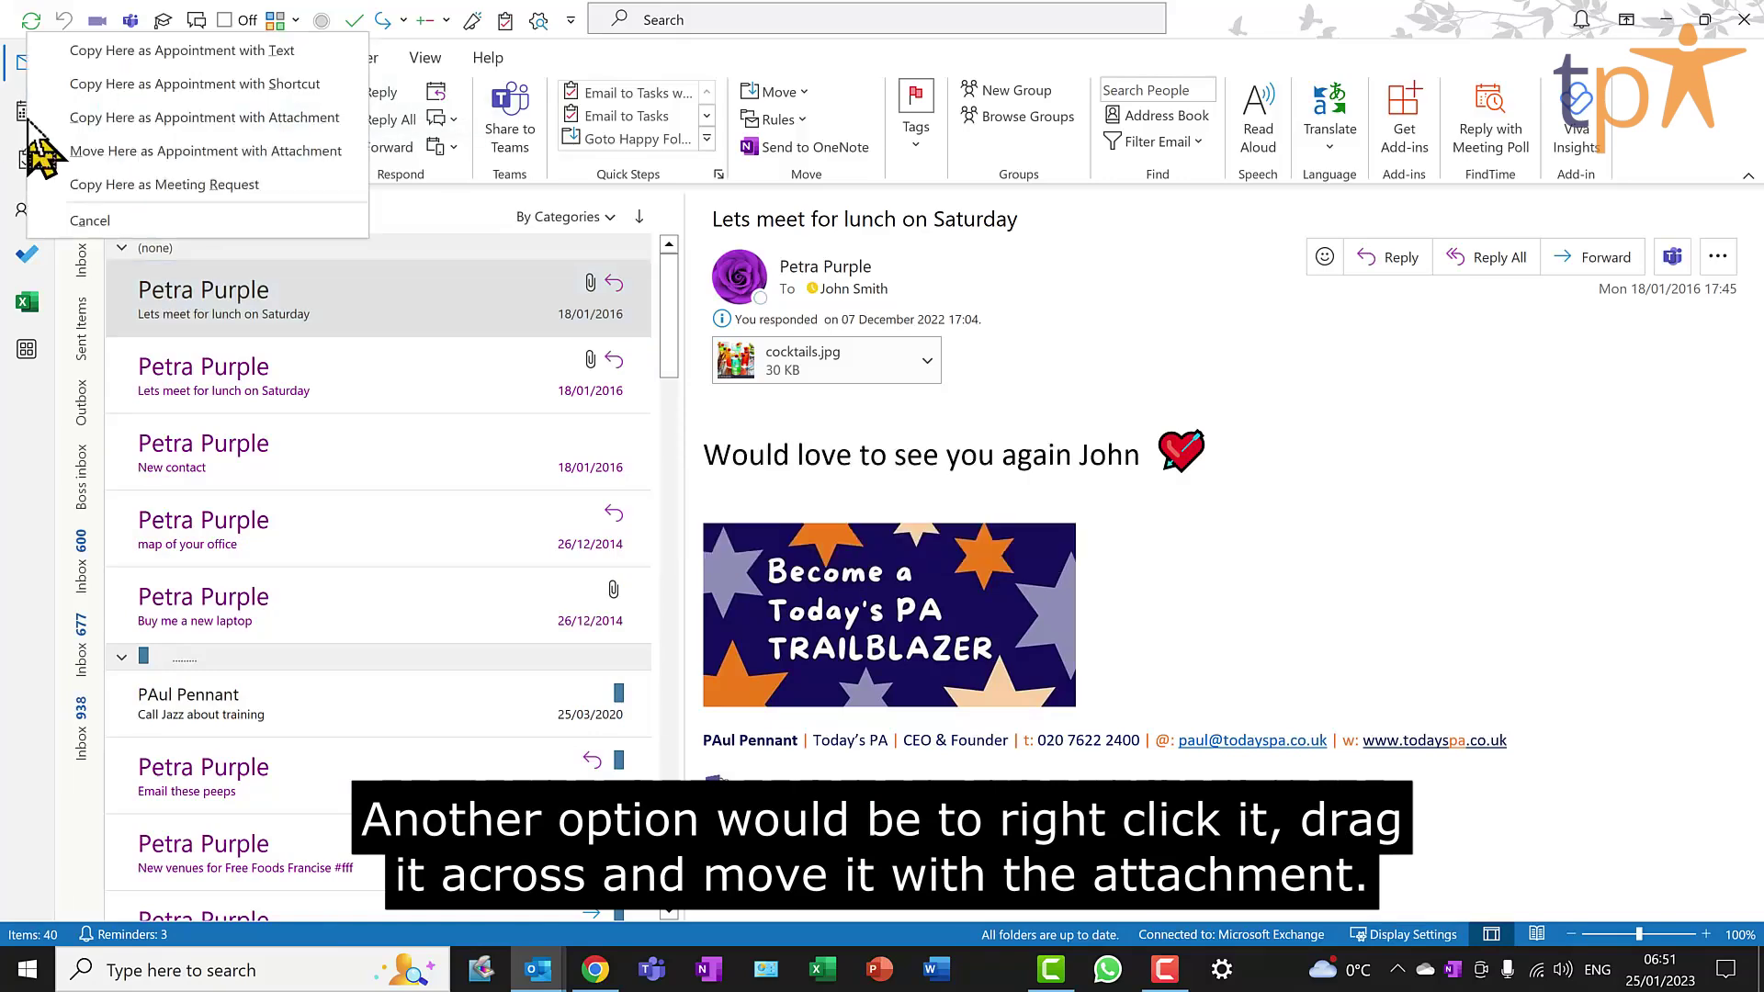
left_click(179, 152)
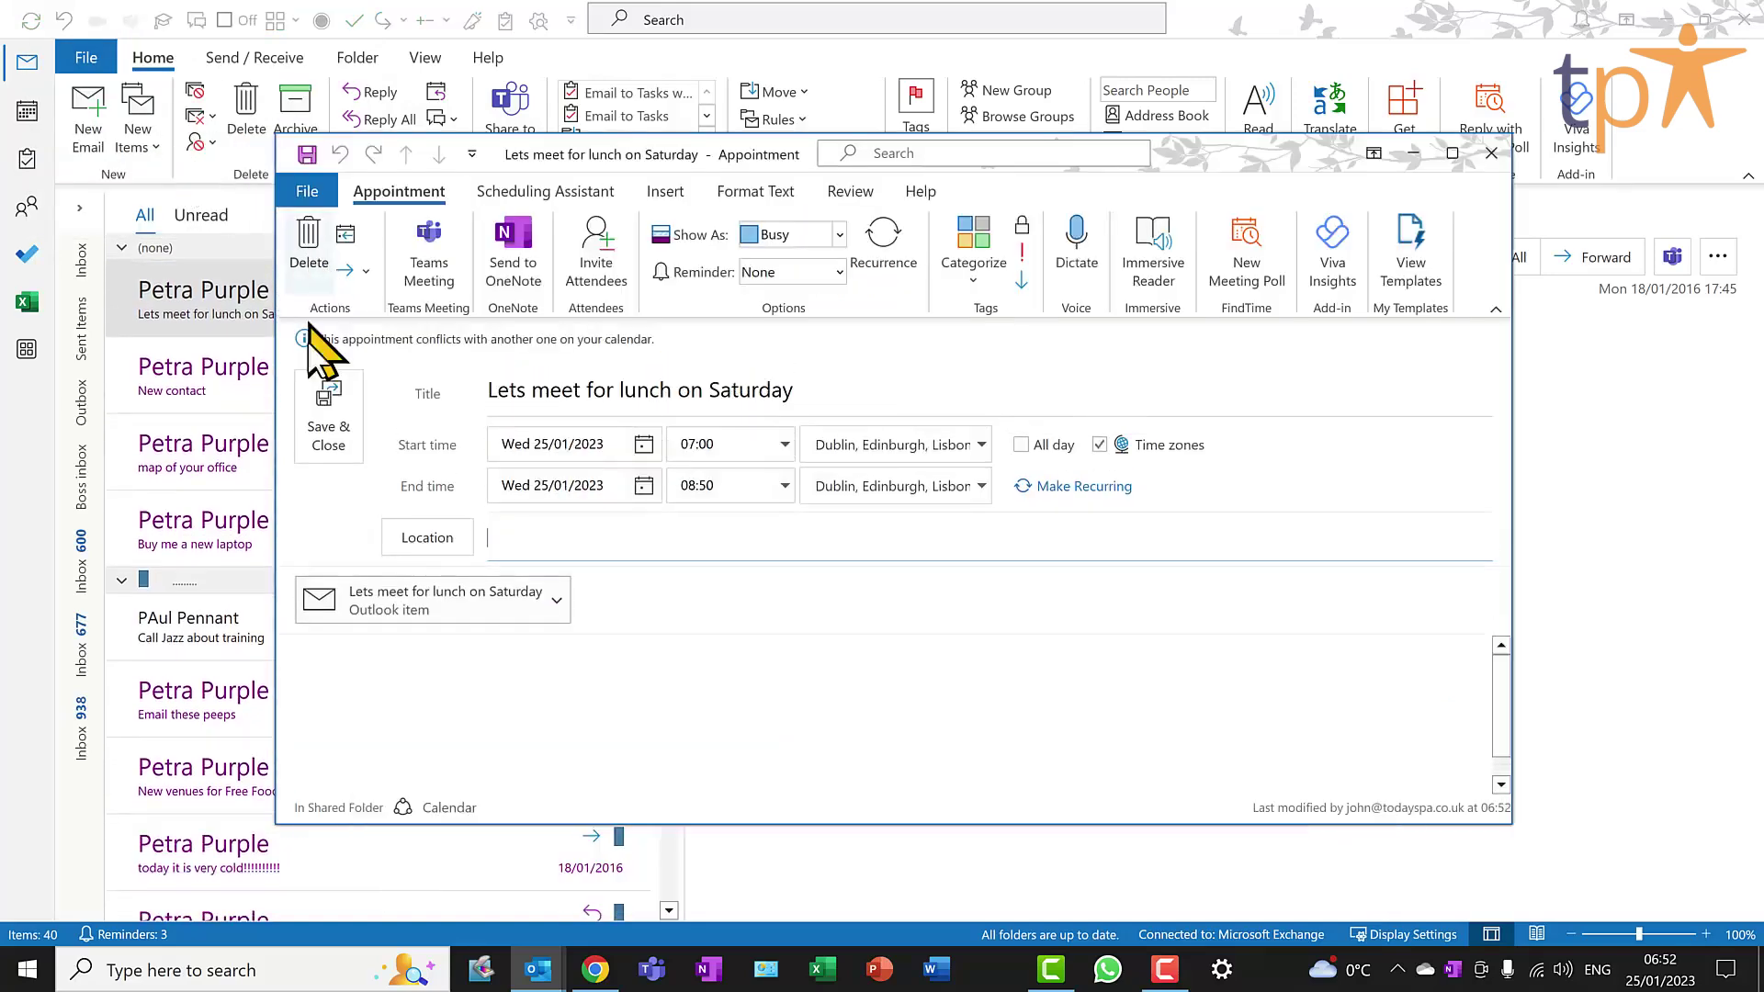
left_click(340, 436)
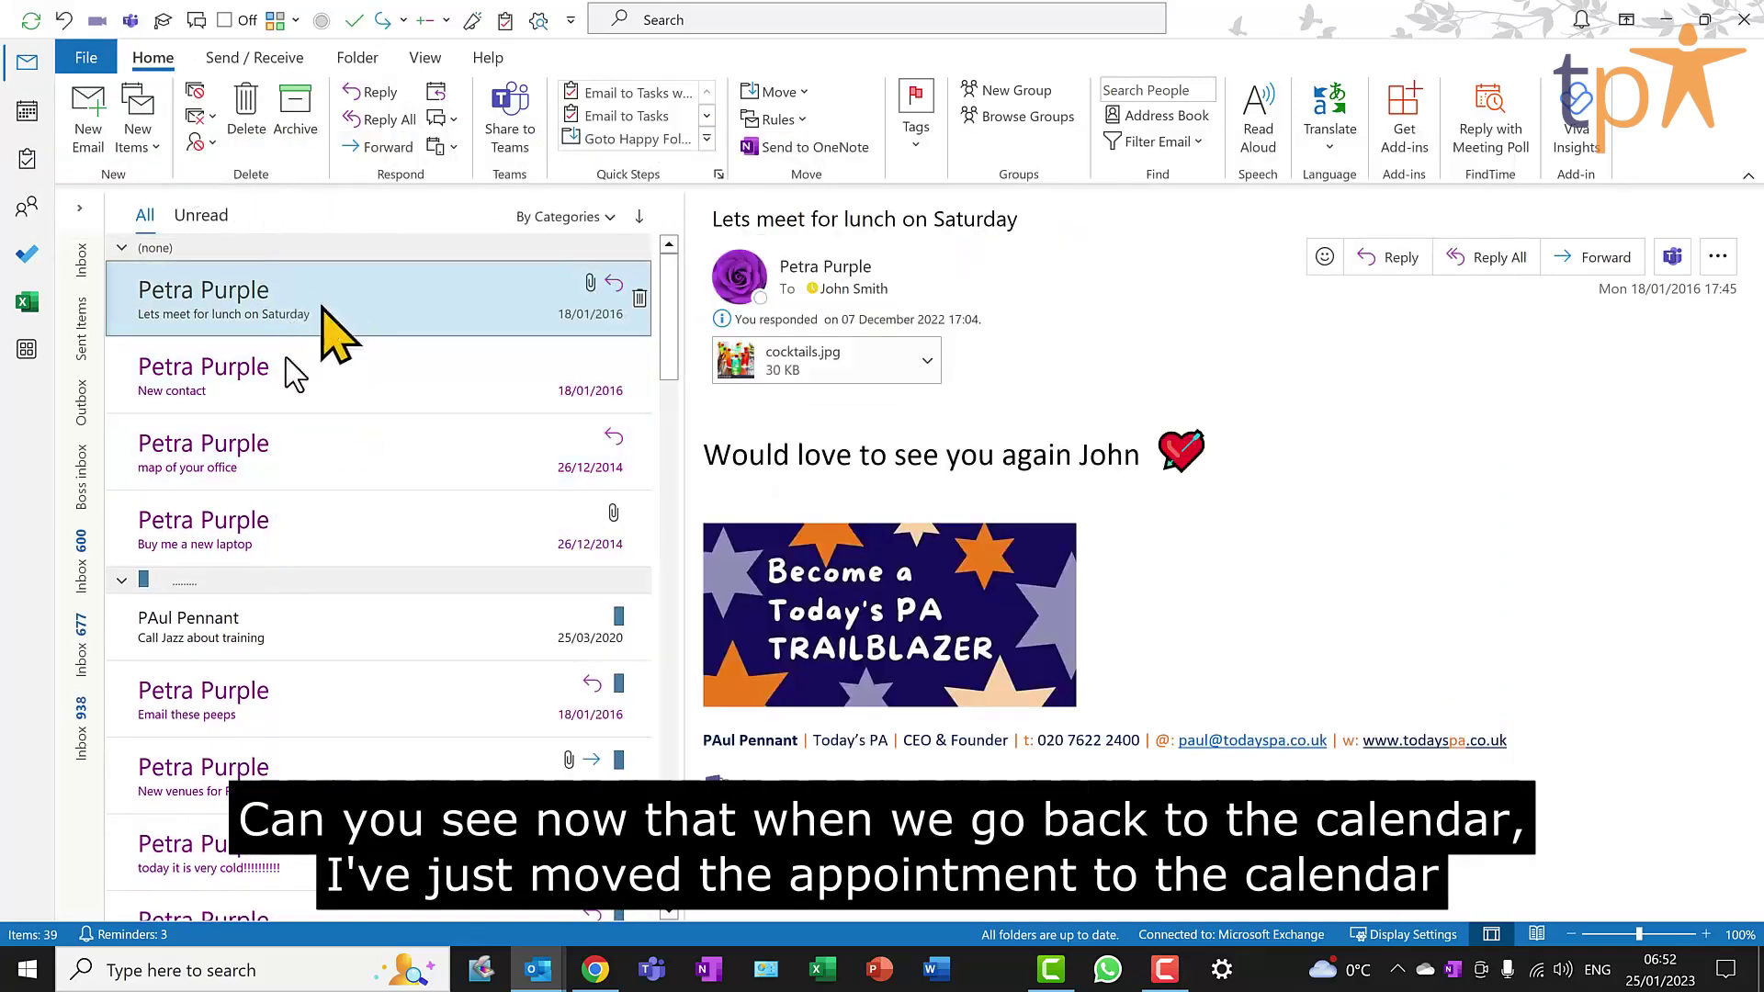
Check the new 25 January appointment in Calendar, then return to the inbox.
key("ctrl+2")
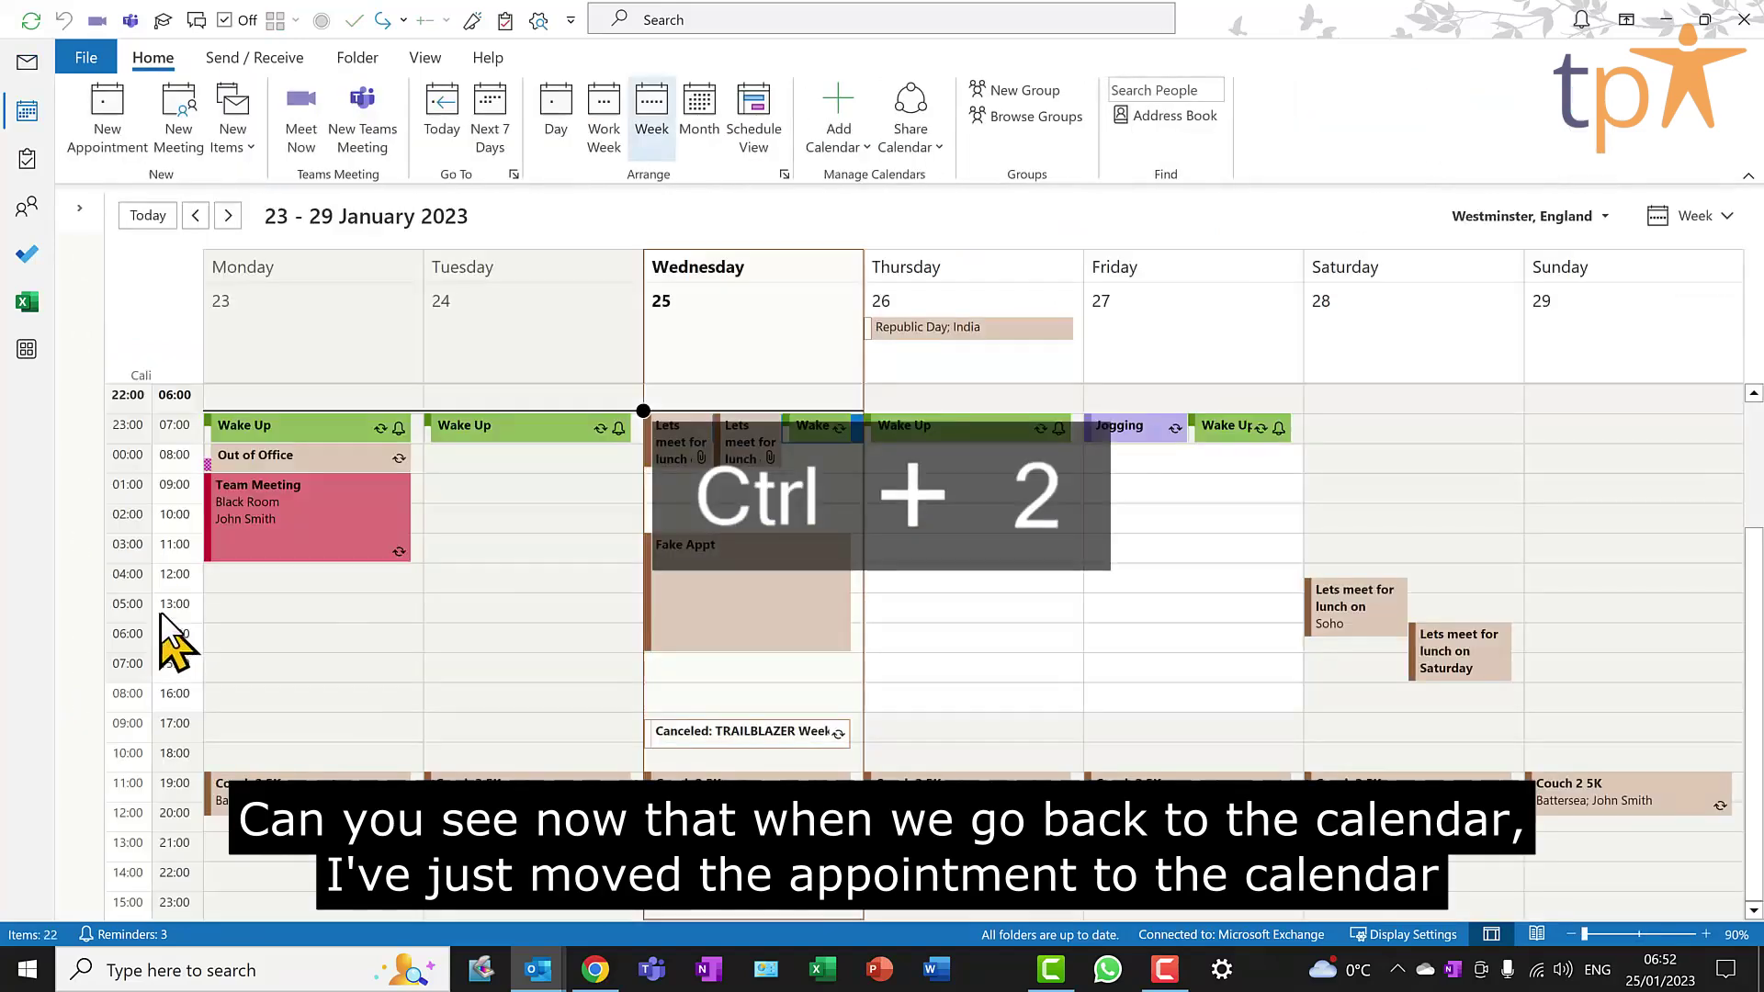
mouse_move(733, 430)
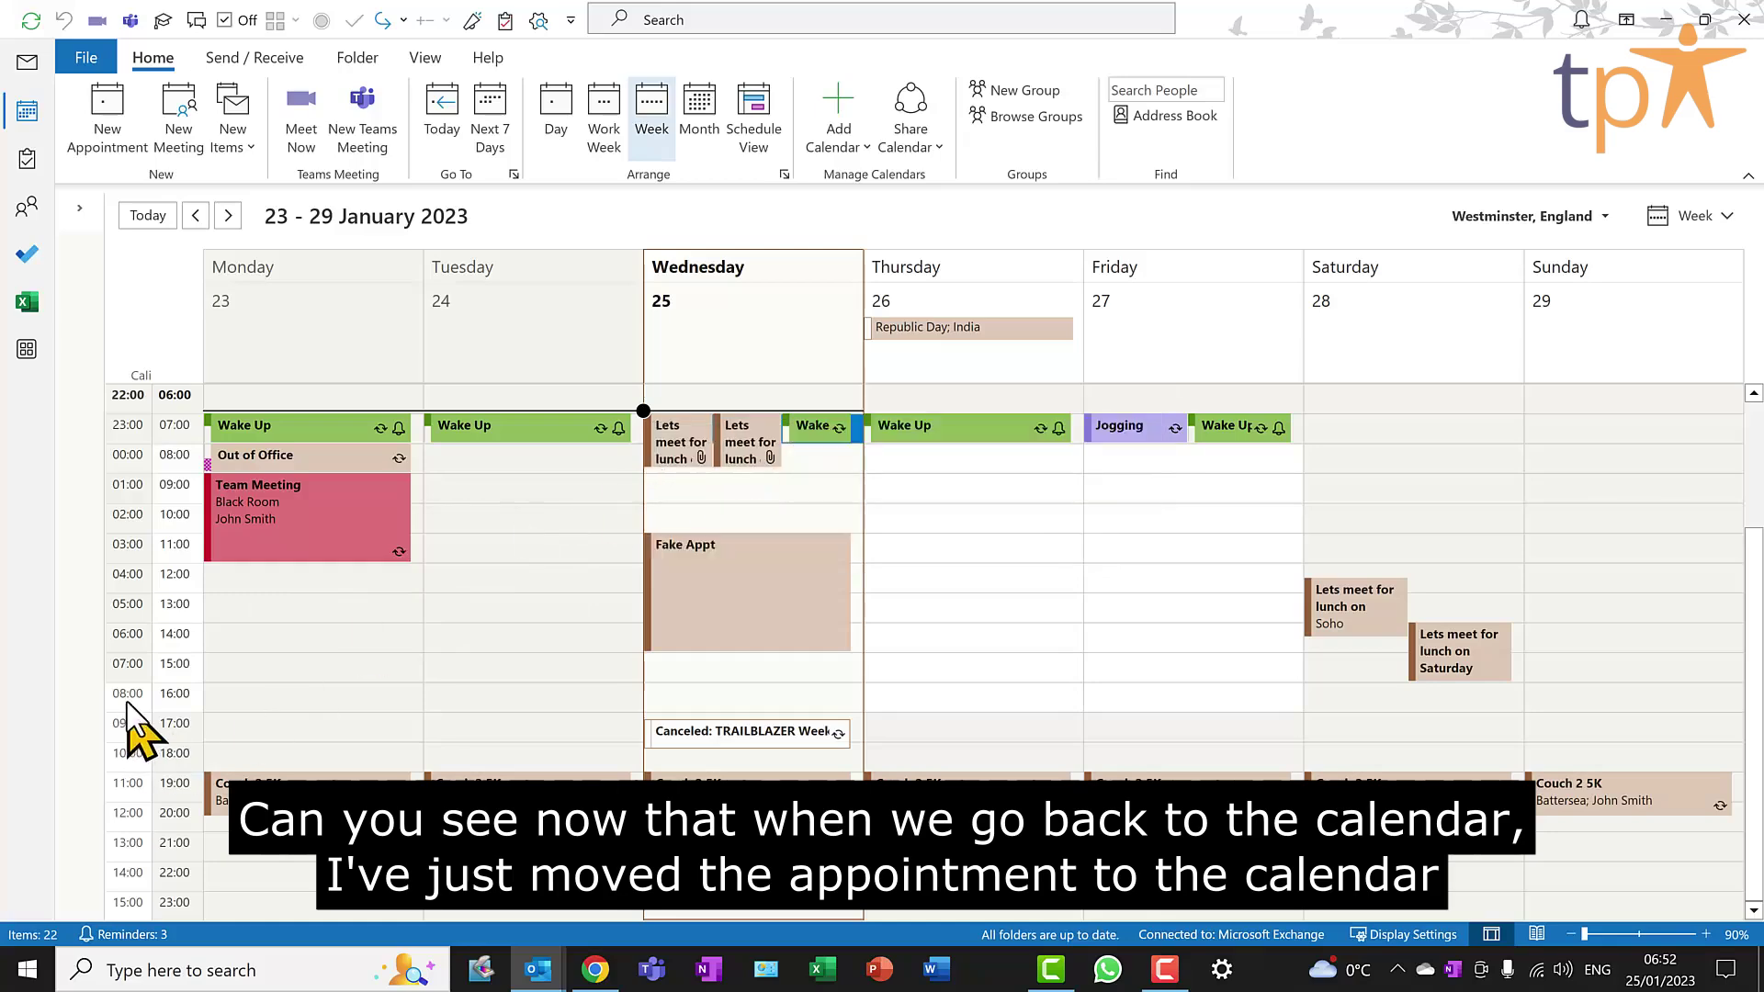
key("ctrl+1")
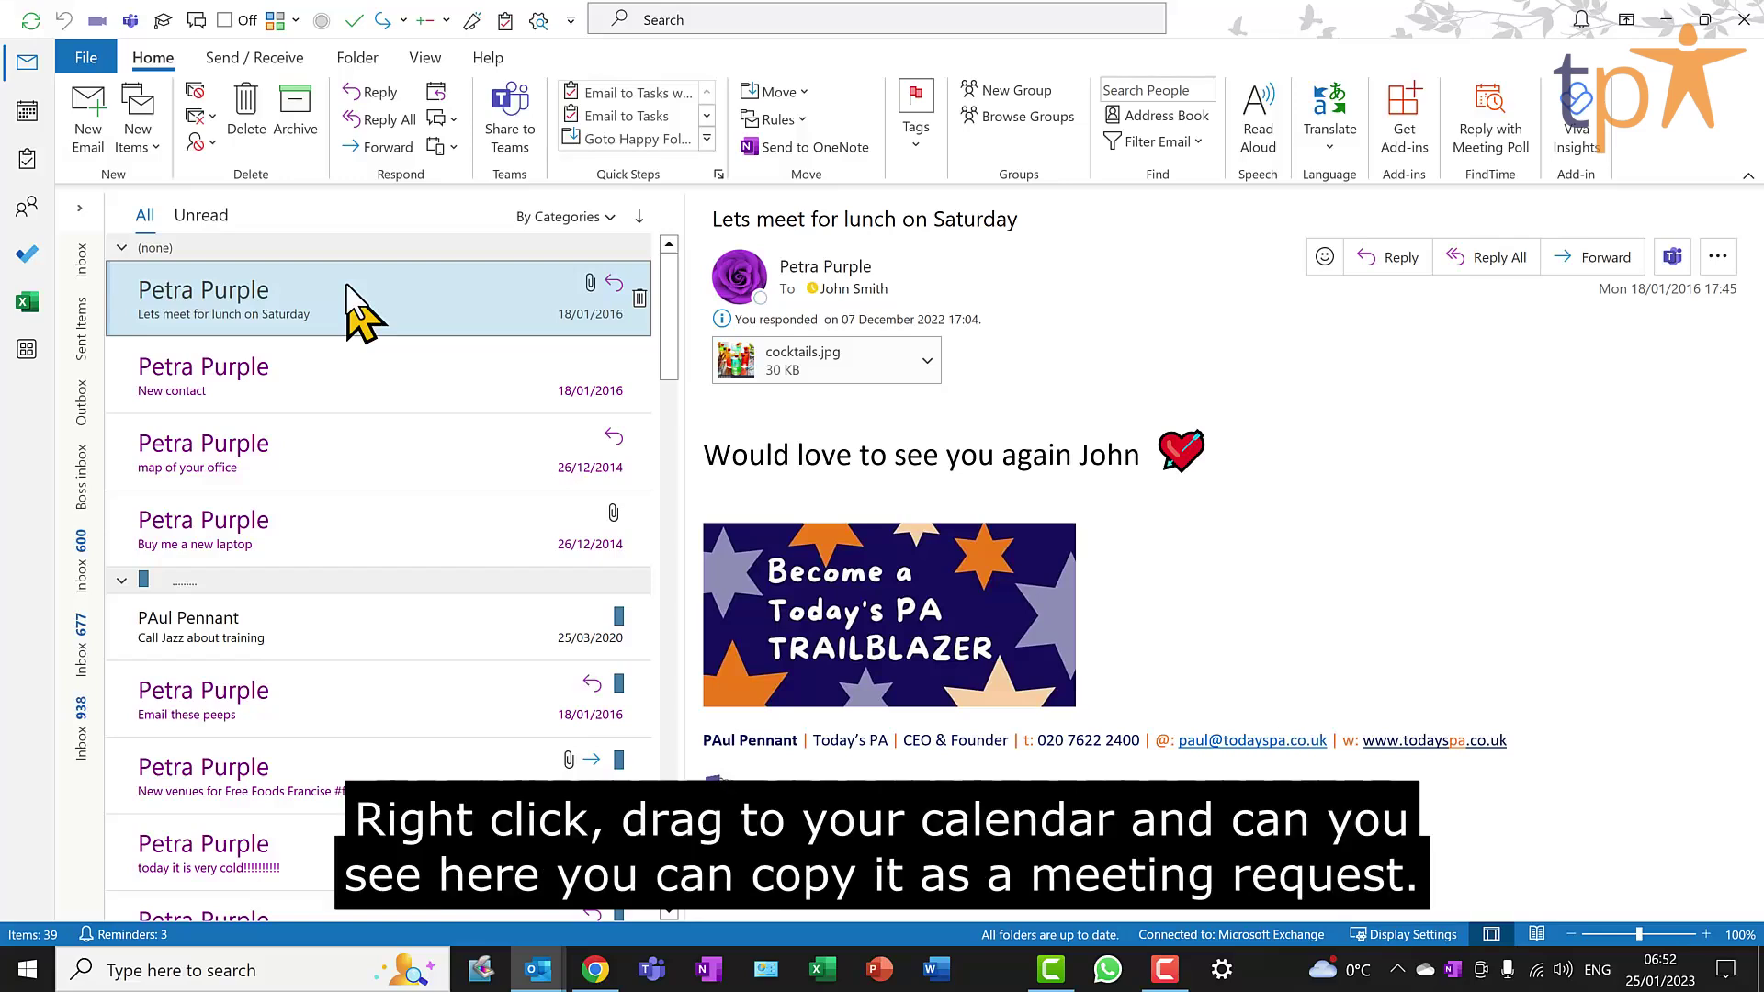
Copy the lunch email to Calendar as a meeting request and review its Required, Optional and Title fields.
left_click_drag(347, 286, 25, 119)
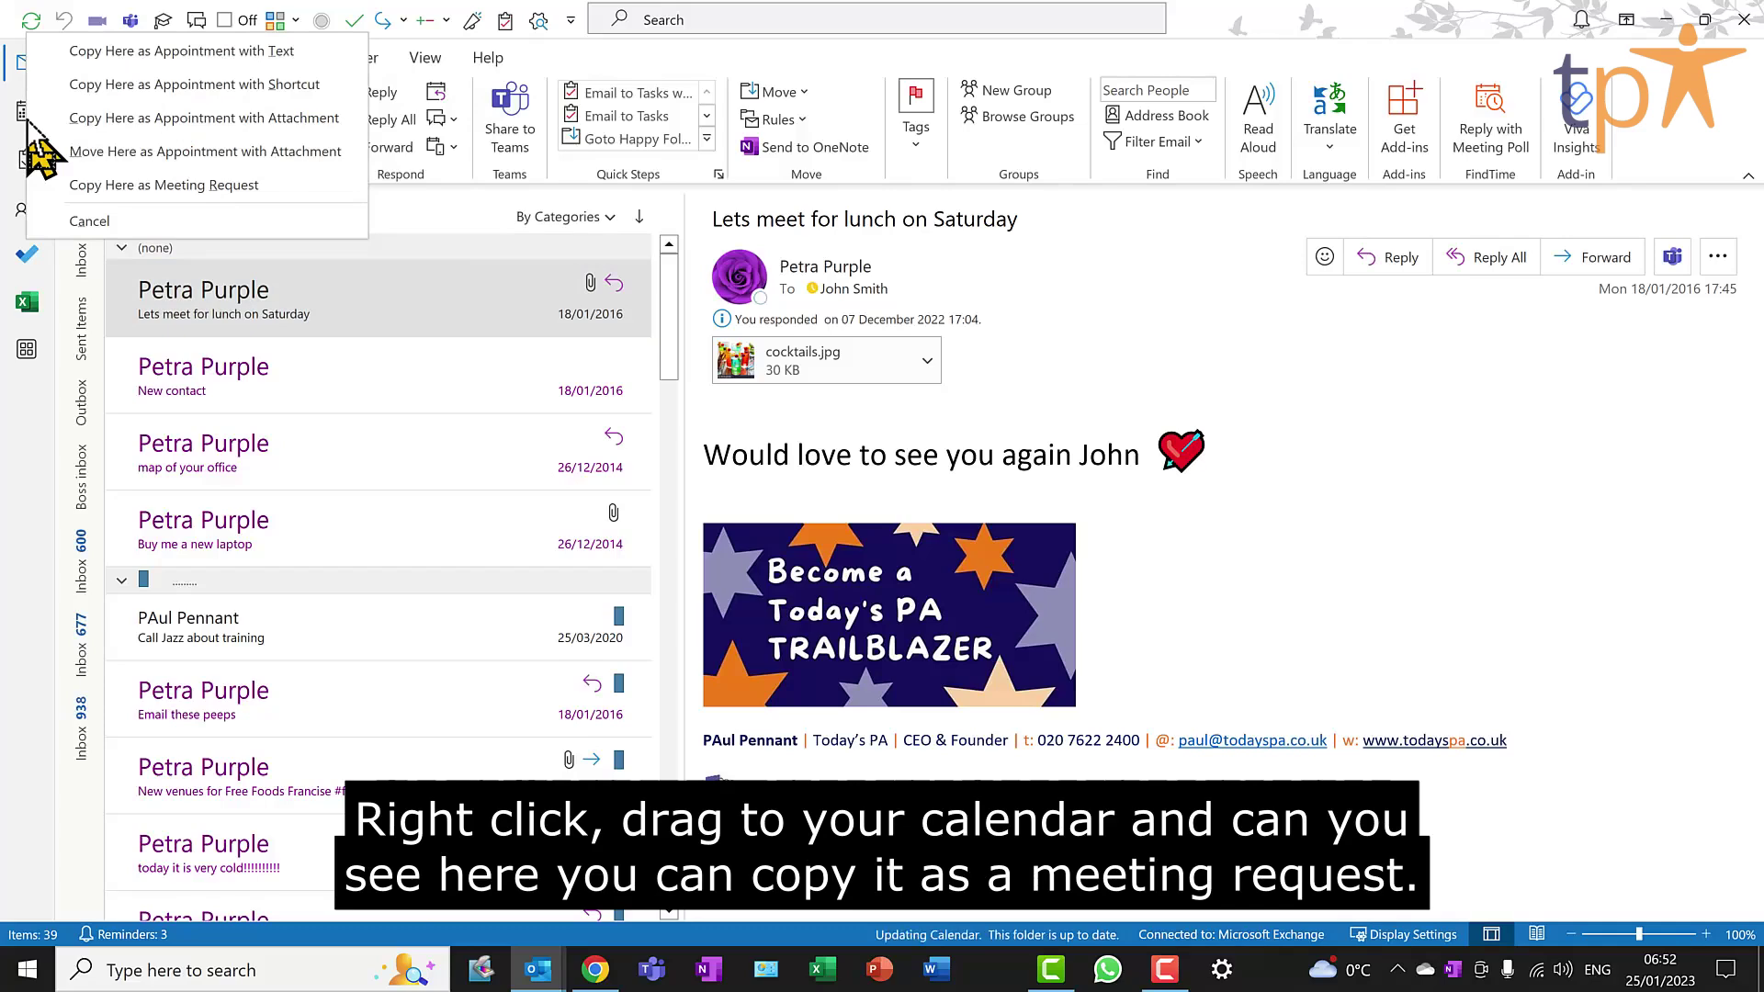
left_click(141, 187)
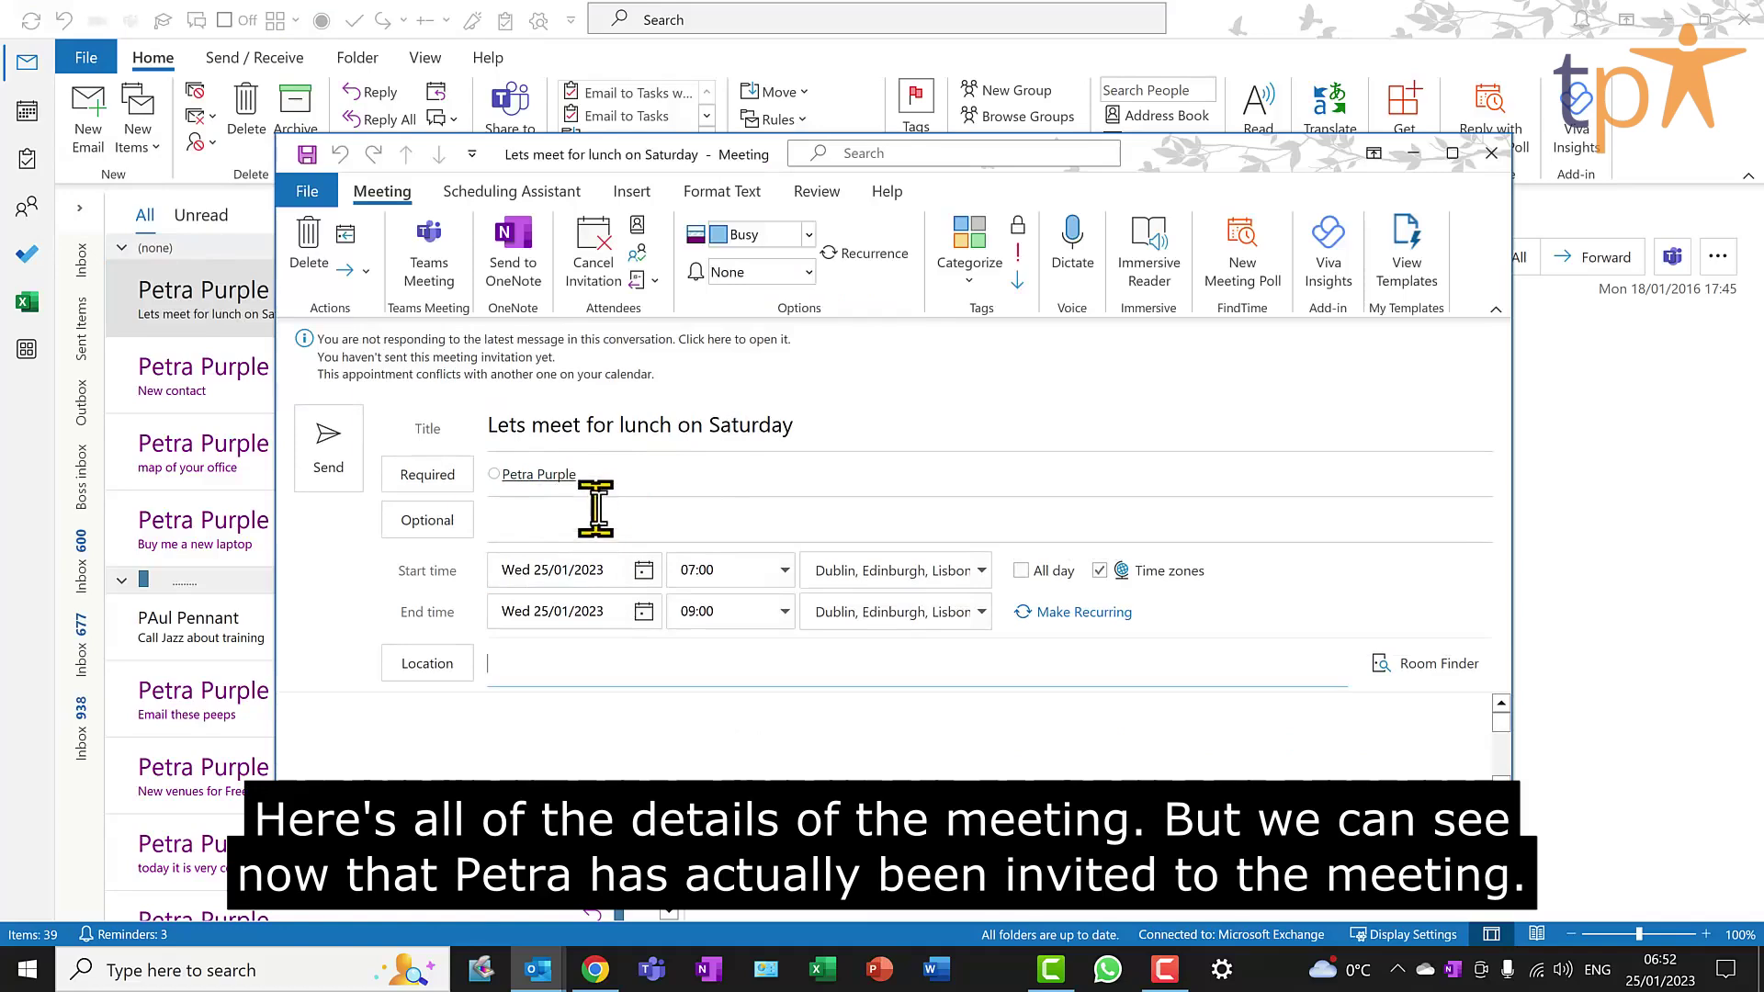
left_click(589, 476)
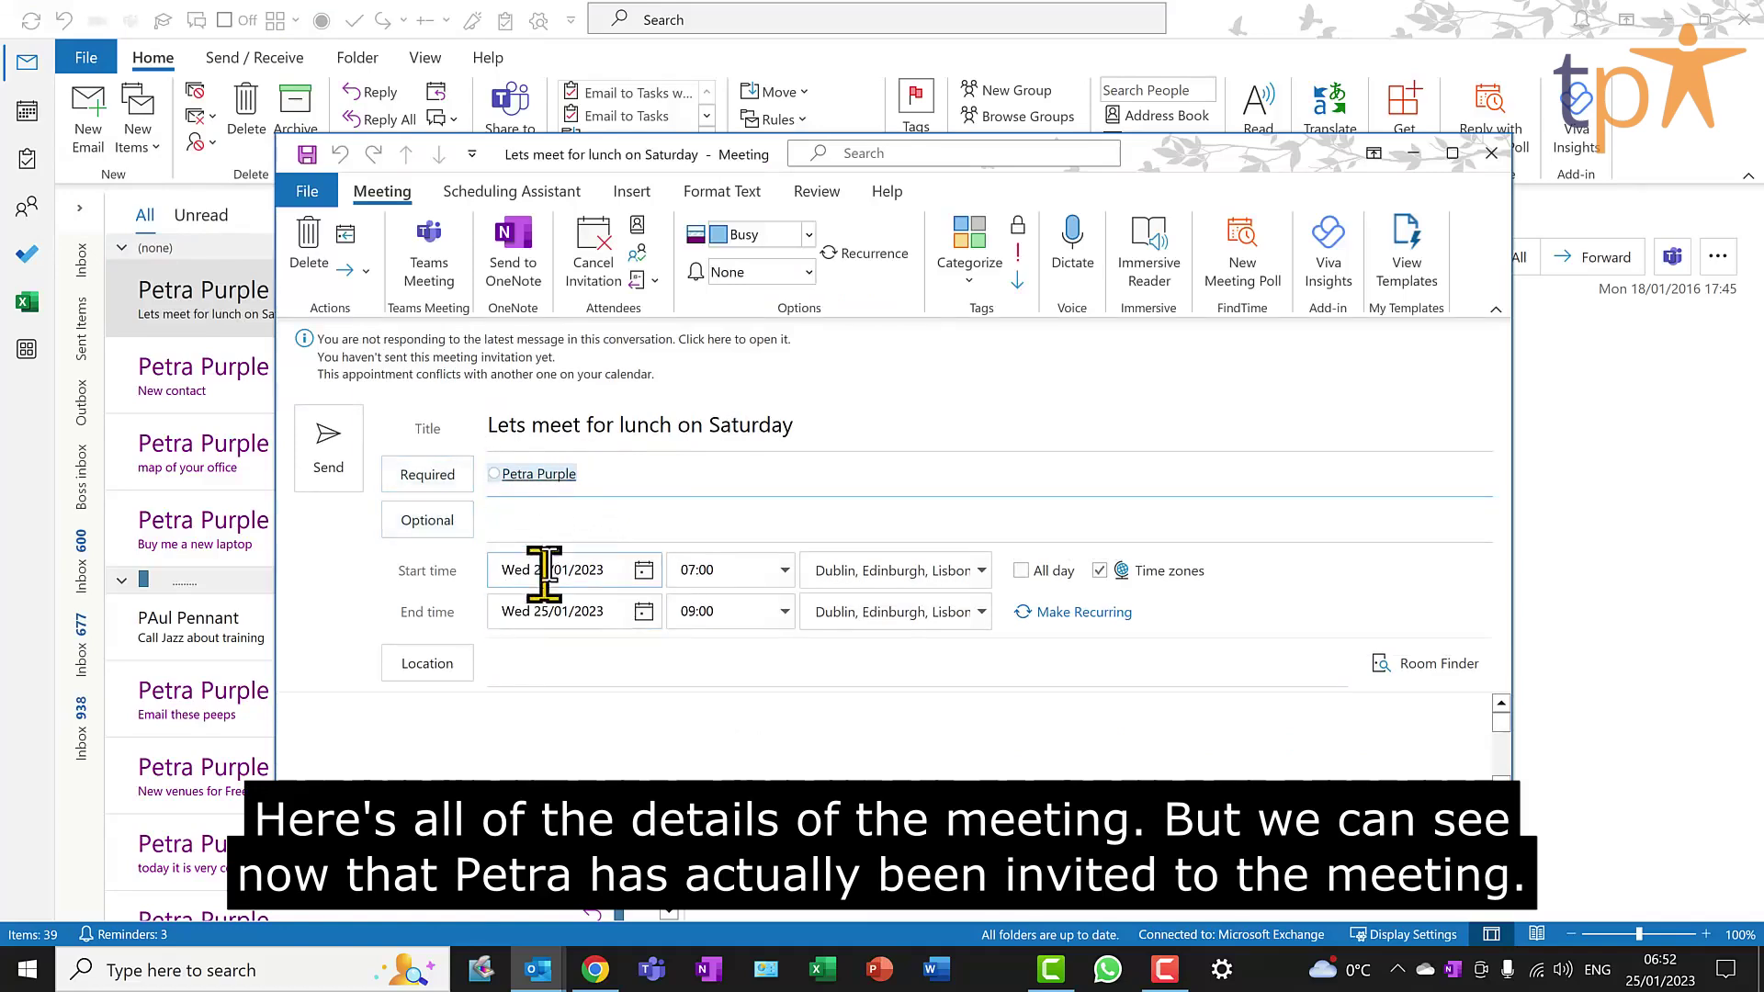
left_click(555, 520)
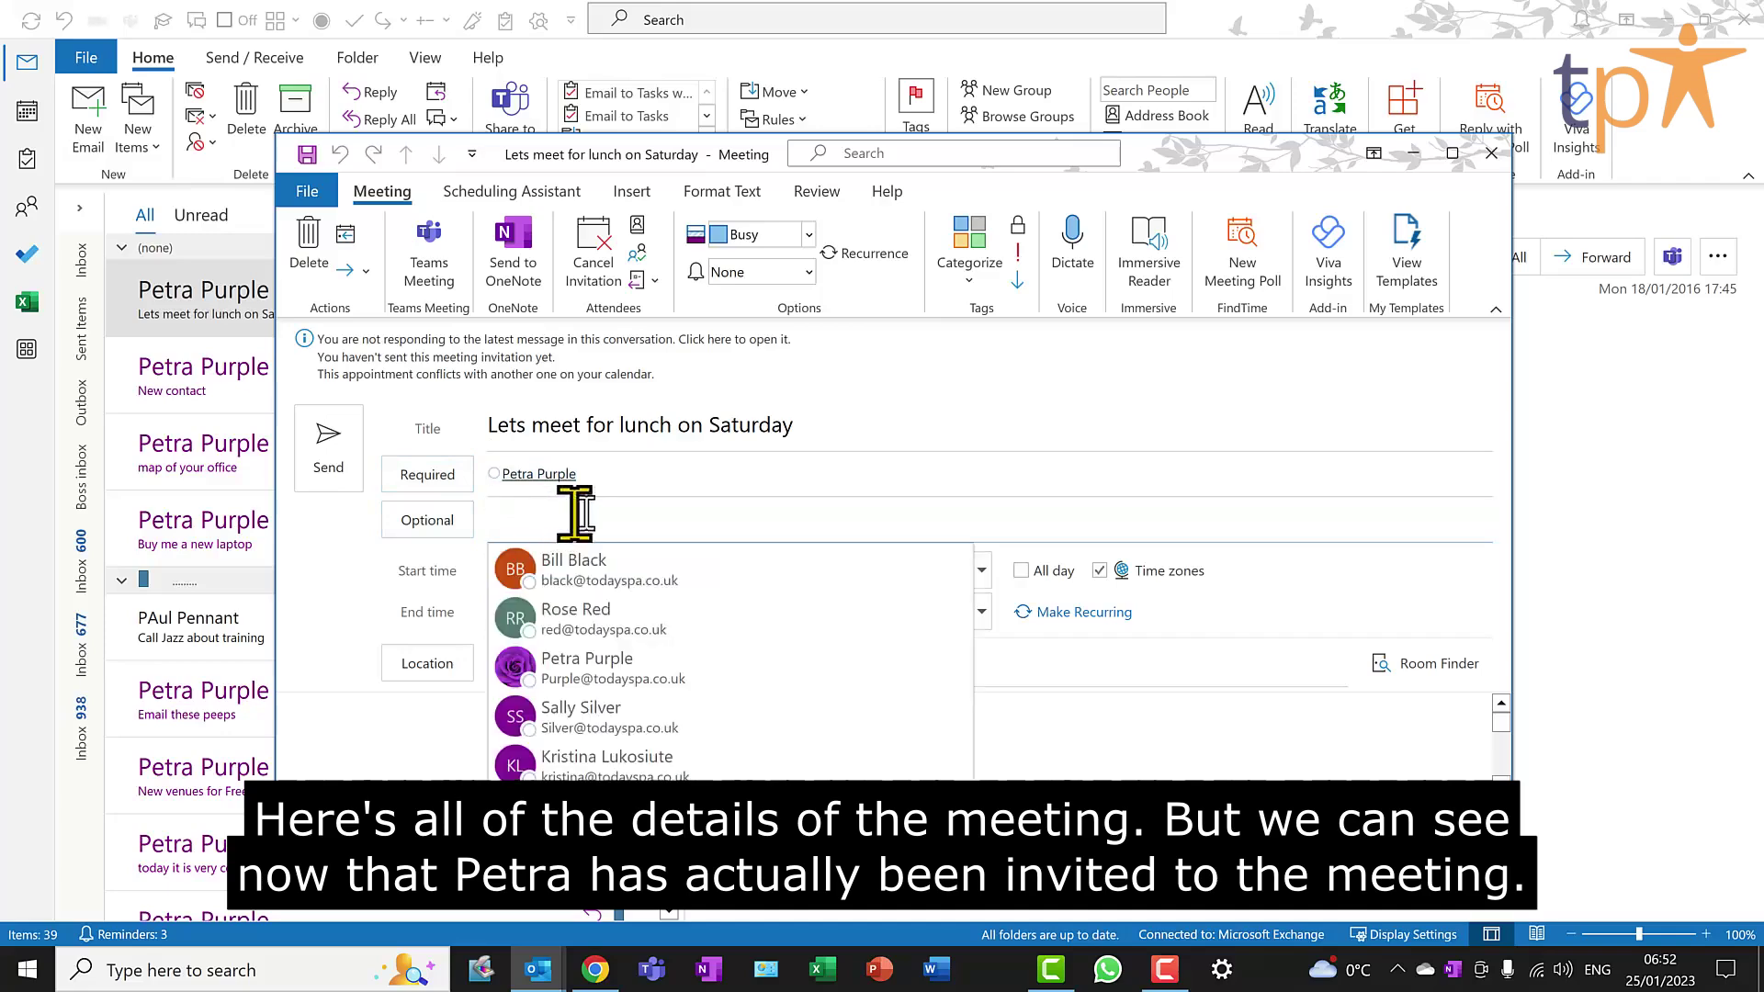
left_click(698, 477)
left_click(804, 422)
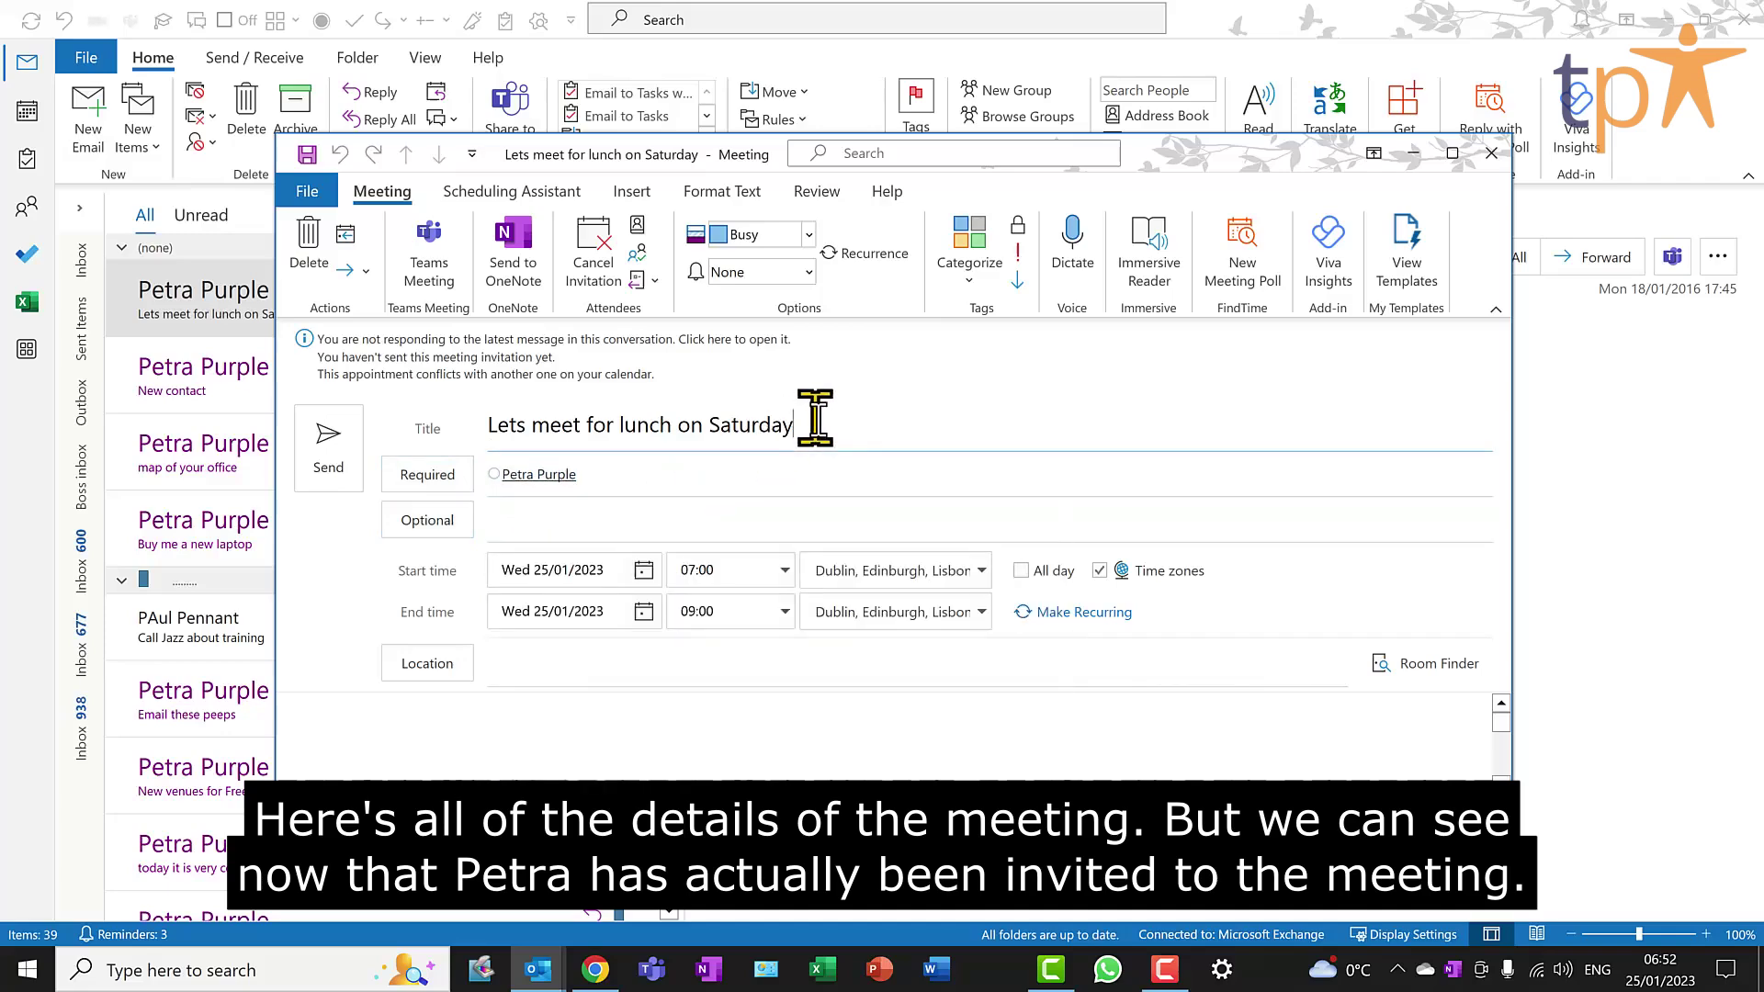